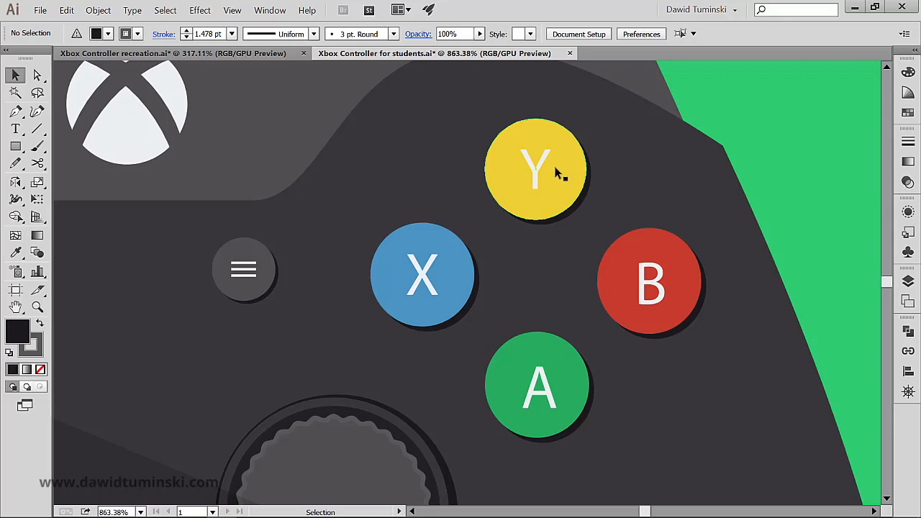
Step: In the Xbox Controller recreation document, duplicate the blank dark circle of the two-rectangles button into the free space below it
left_click(210, 56)
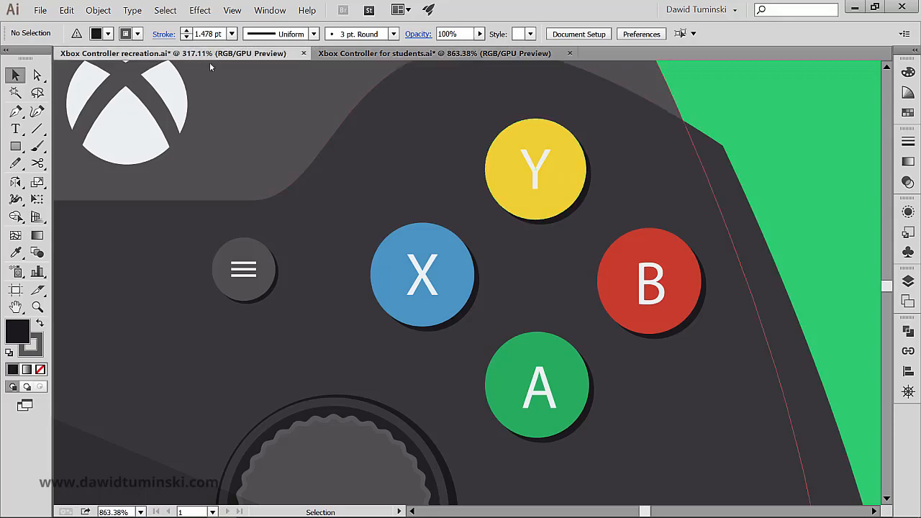
left_click_drag(329, 255, 346, 327)
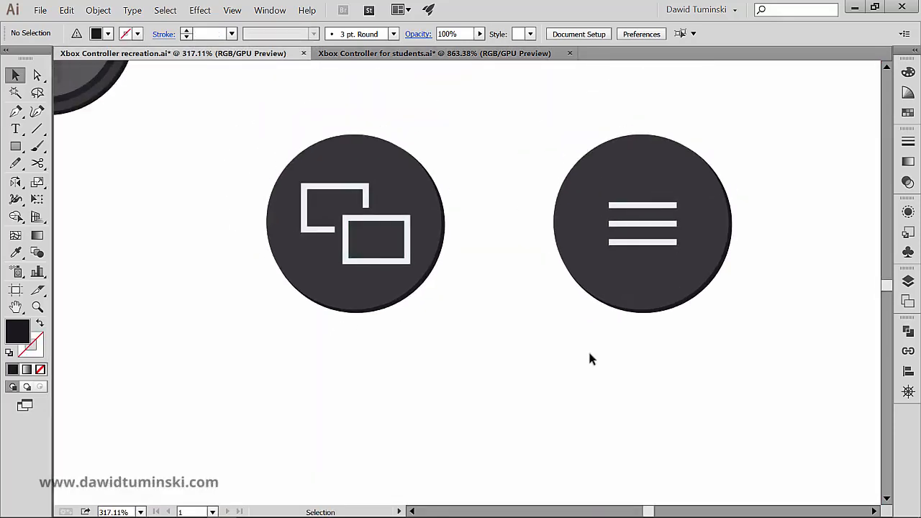
left_click_drag(695, 362, 311, 170)
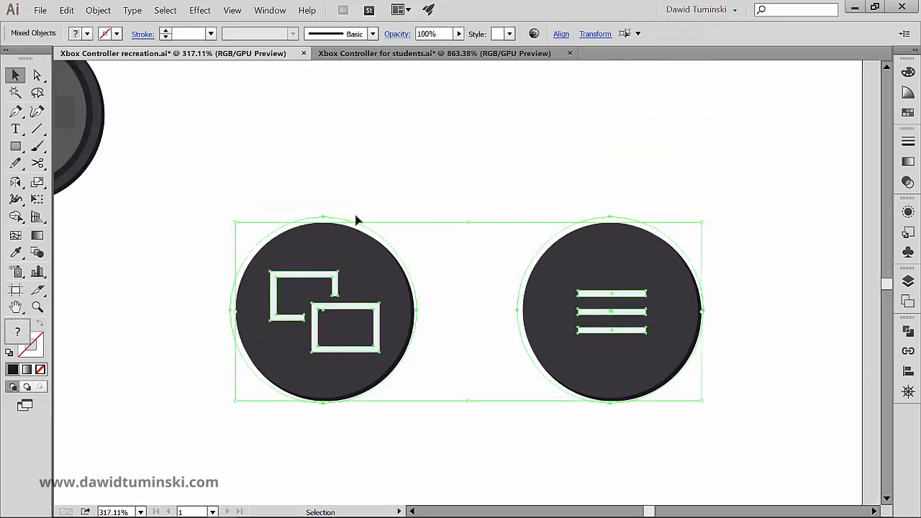
left_click_drag(355, 221, 370, 133)
left_click_drag(461, 300, 493, 219)
left_click(436, 236)
left_click_drag(437, 236, 372, 426)
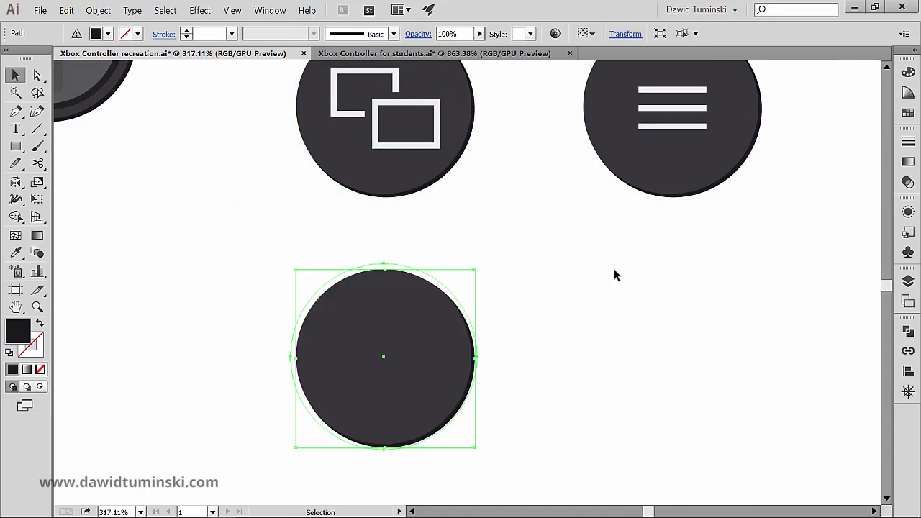
left_click(610, 271)
left_click(451, 336)
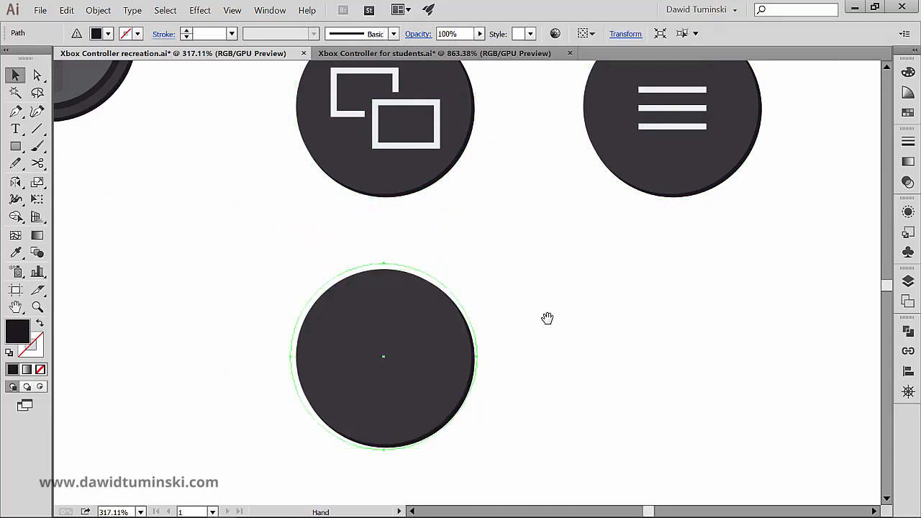
left_click_drag(547, 319, 508, 285)
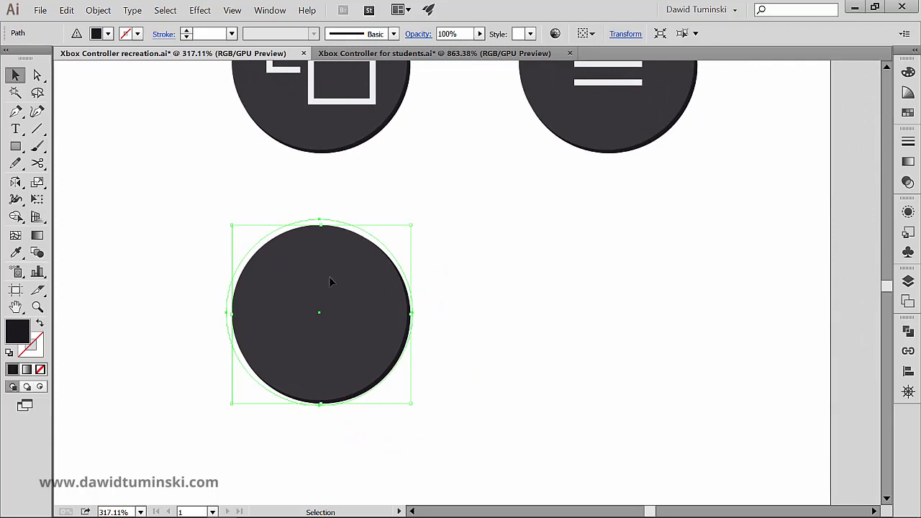
left_click(908, 113)
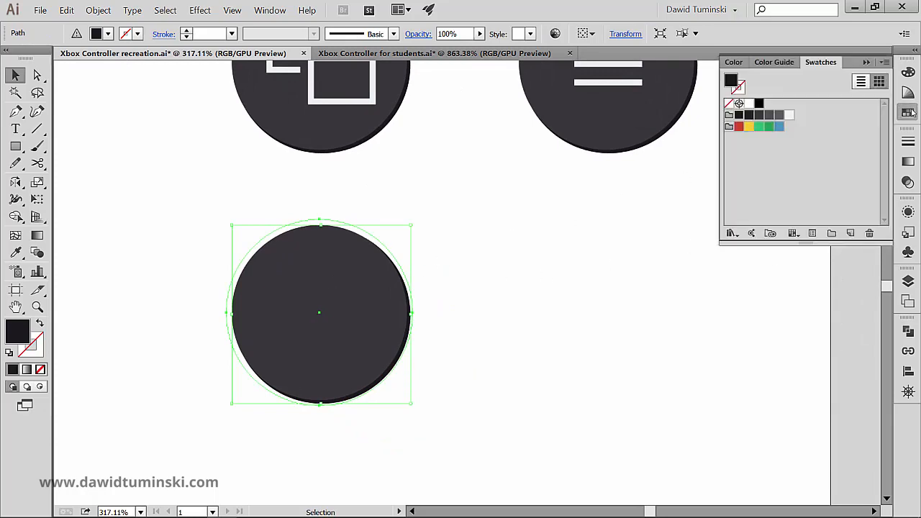
left_click(739, 127)
key("ctrl+z")
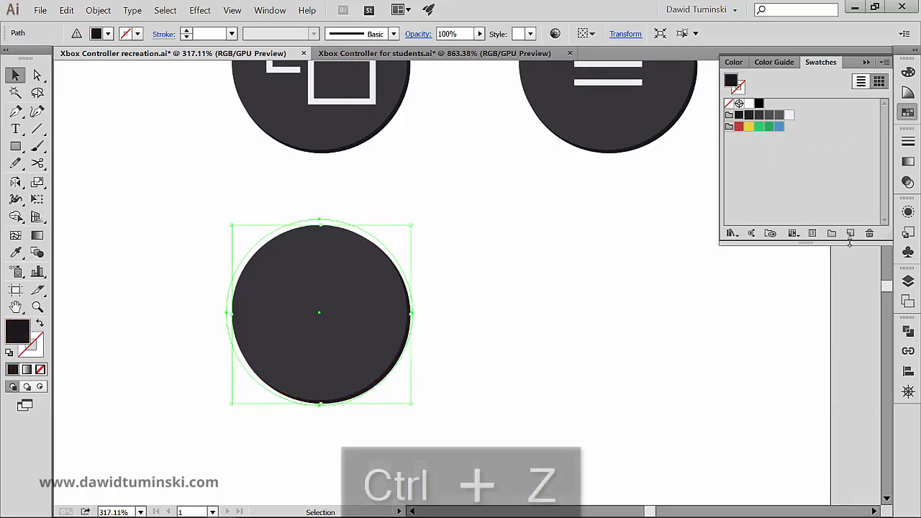
Step: Set the upper fill of the copied circle to red, keeping its dark shadow fill
left_click(909, 212)
left_click(829, 277)
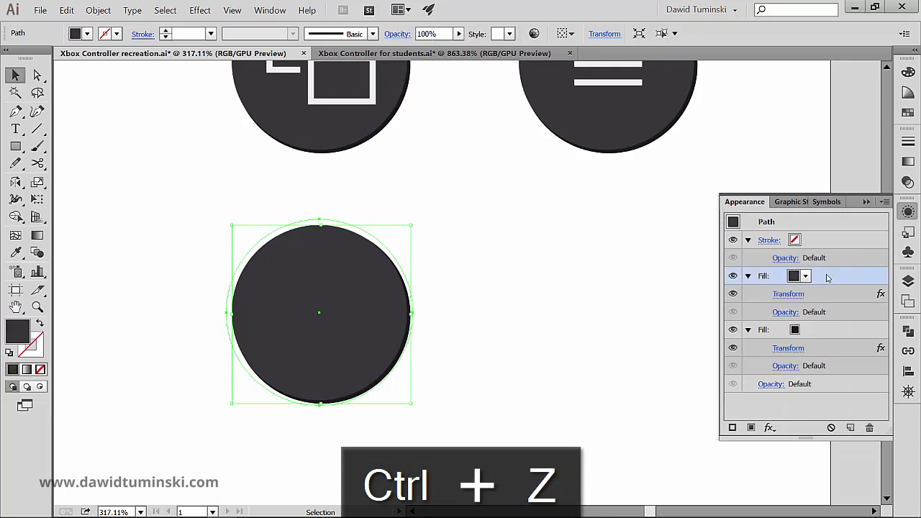
left_click(805, 278)
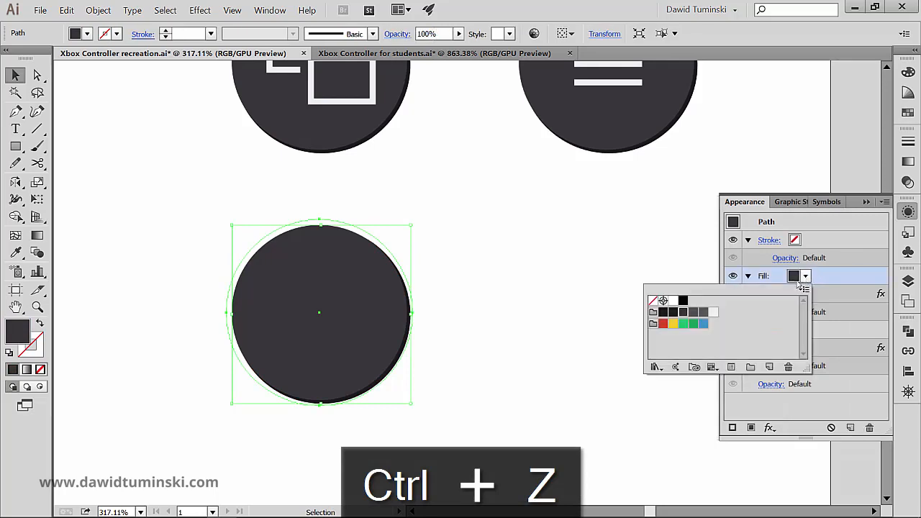
left_click(663, 323)
Step: Duplicate the red circle to its right and set the copy's upper fill to yellow
left_click_drag(469, 271, 421, 280)
left_click_drag(305, 281, 566, 305)
left_click(806, 277)
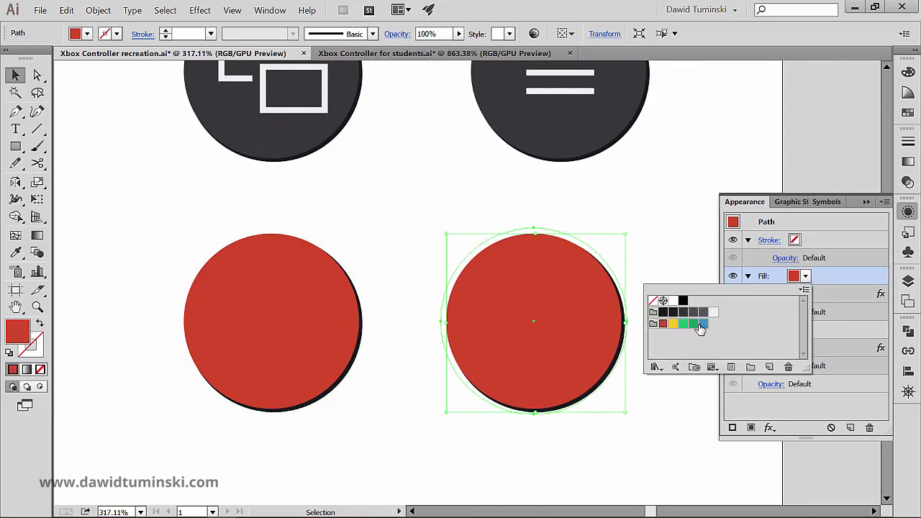
left_click(672, 324)
left_click_drag(387, 200, 412, 113)
left_click(440, 166)
Step: Duplicate the red and yellow circles together directly below the originals
left_click_drag(395, 272, 392, 194)
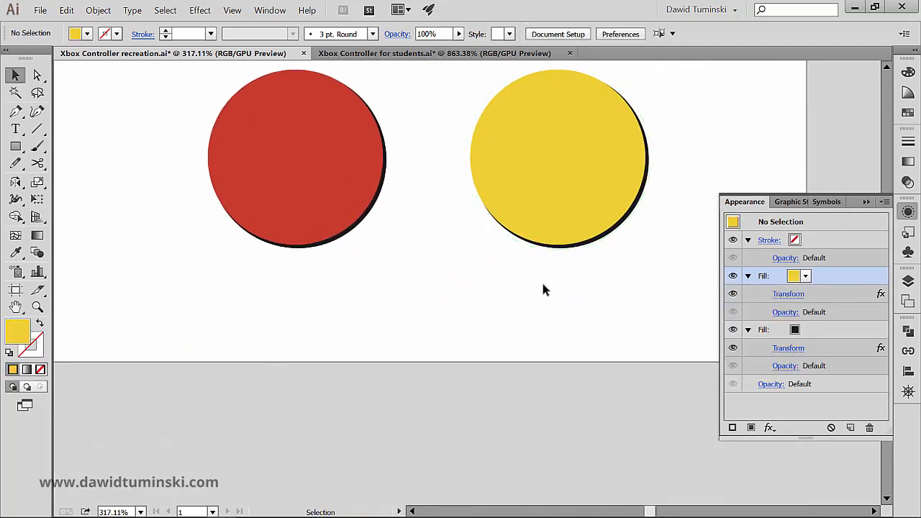
left_click_drag(543, 289, 331, 395)
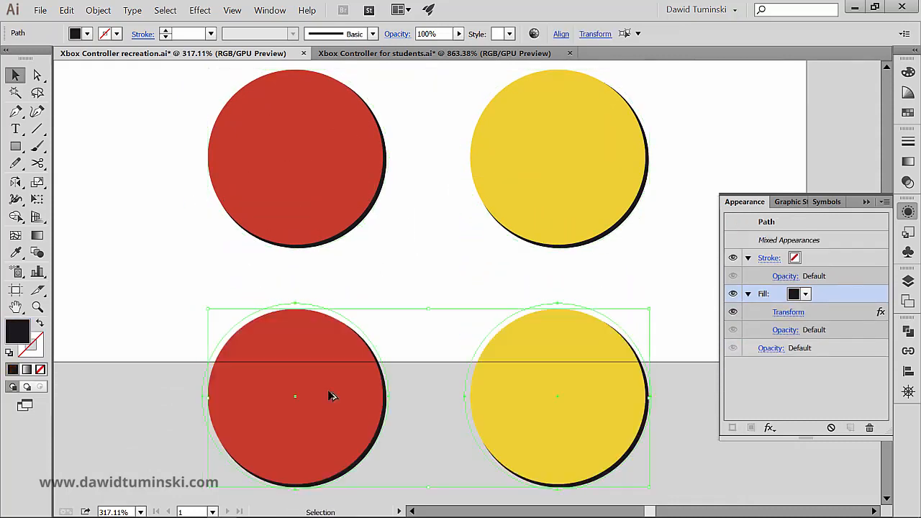
left_click(180, 263)
Step: Change the upper fill of the lower red circle to blue
scroll(288, 313, "down", 2)
left_click(288, 313)
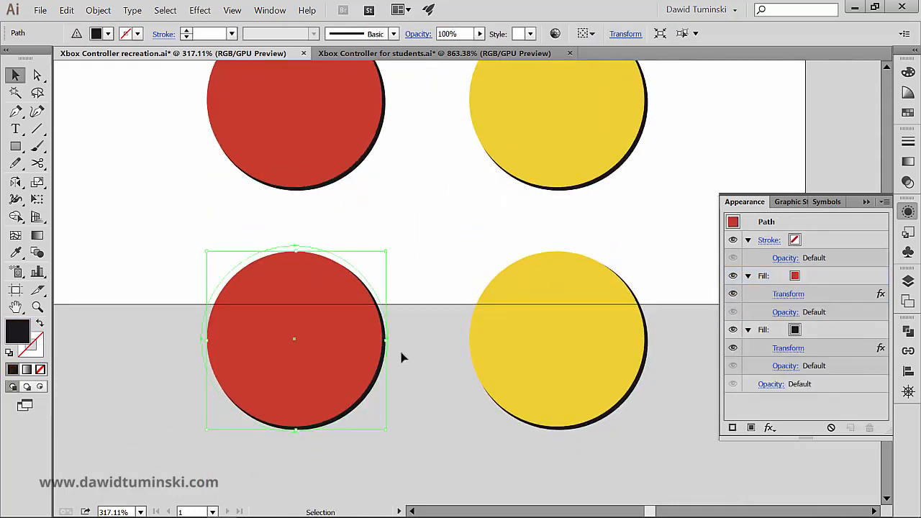
left_click(806, 277)
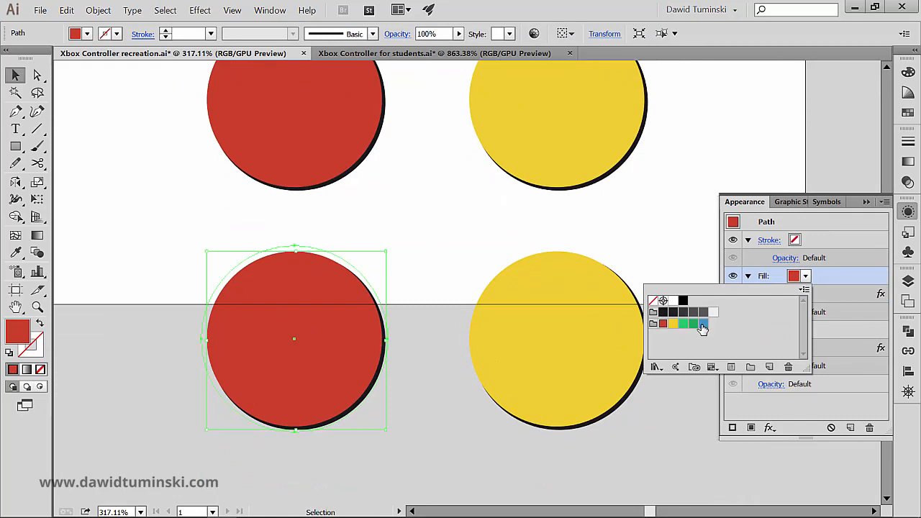
left_click(660, 323)
Step: Change the upper fill of the lower yellow circle to the darker green and deselect it
left_click(597, 278)
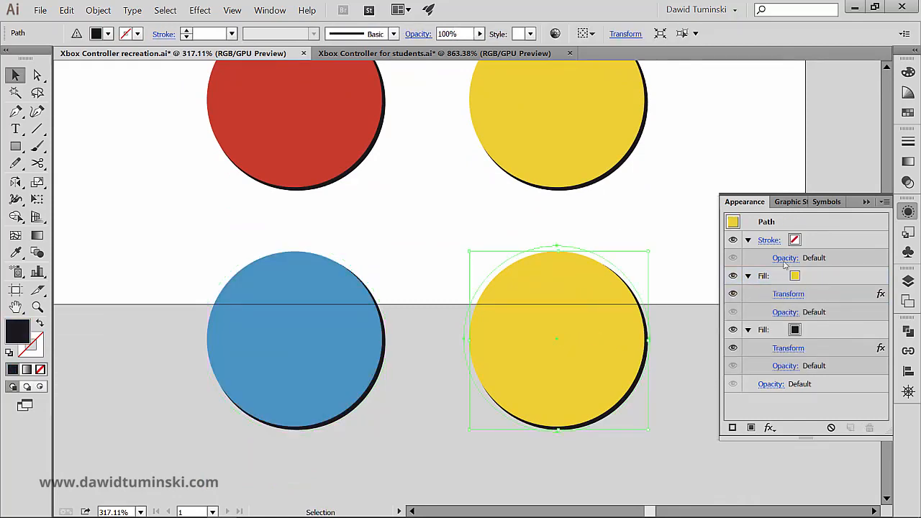
left_click(806, 276)
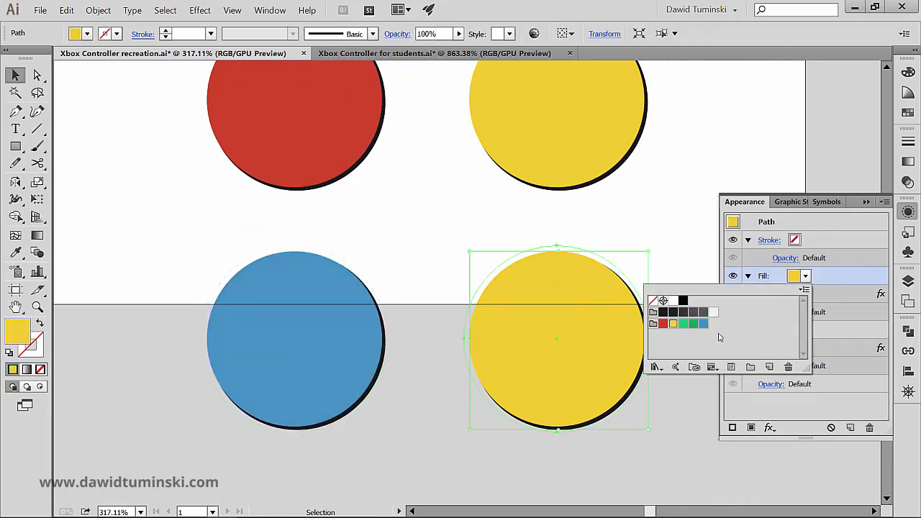
left_click(692, 324)
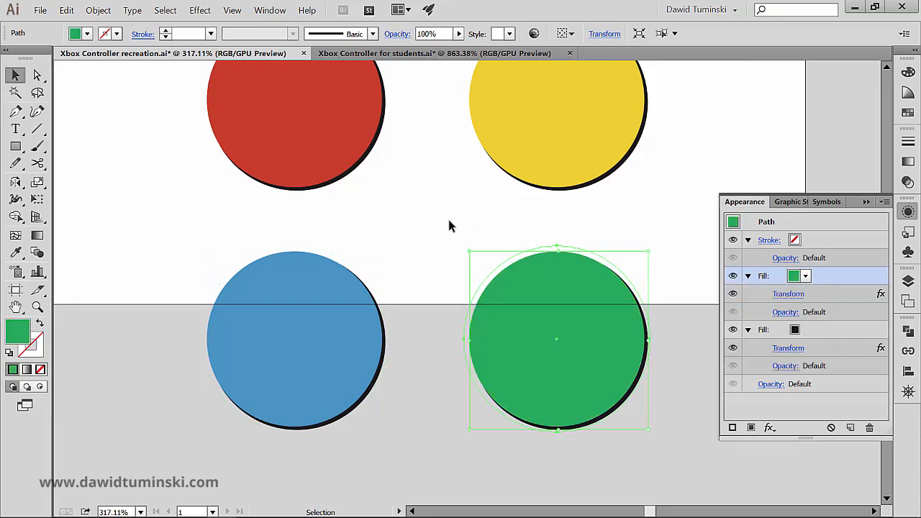
left_click(436, 196)
left_click_drag(421, 189, 380, 198)
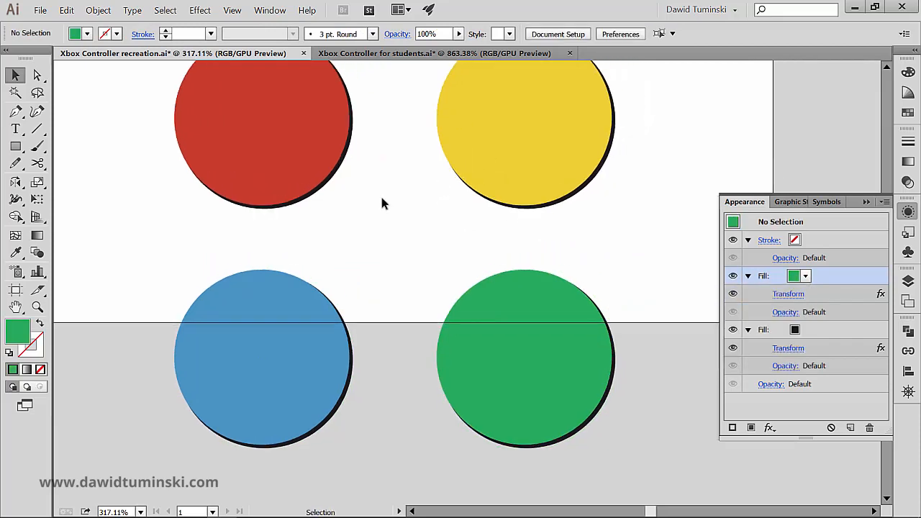
Step: Check the button letters in the students document, and add a text object "A" beside the red circle in the recreation document
left_click(370, 54)
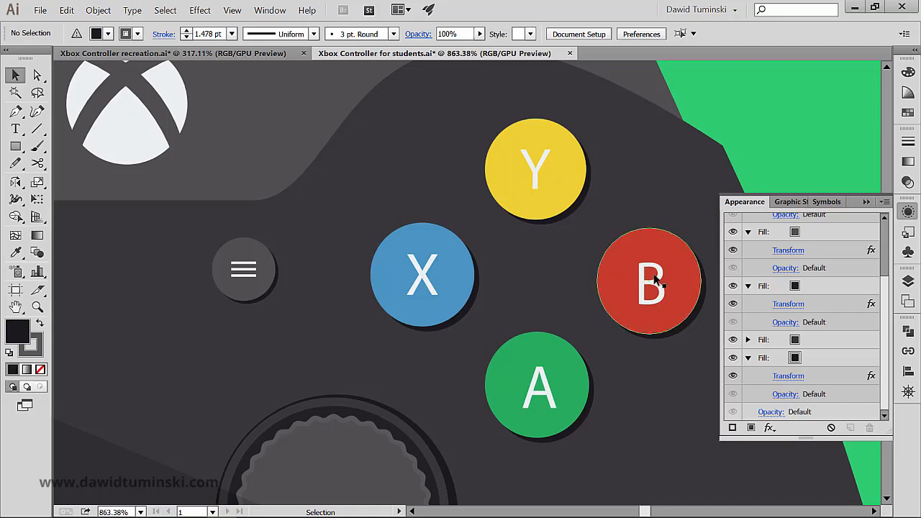
left_click(244, 55)
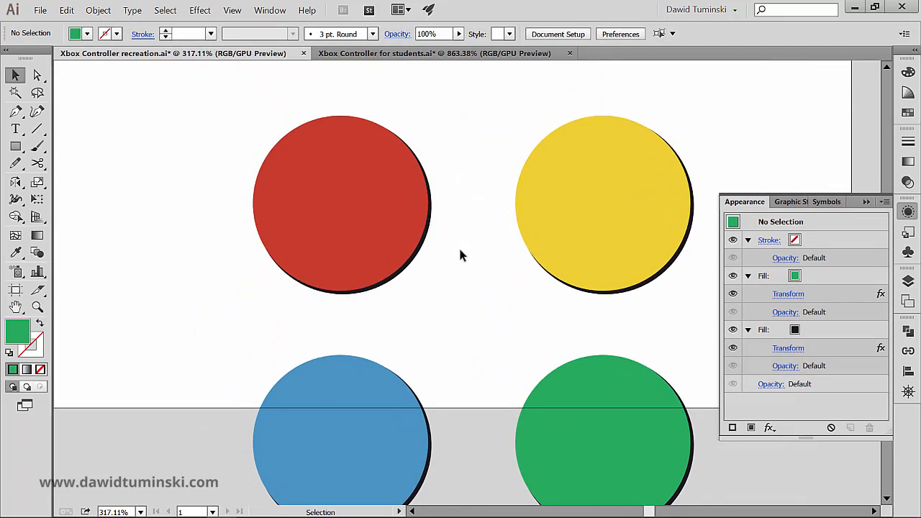
left_click(15, 128)
left_click_drag(244, 172, 357, 223)
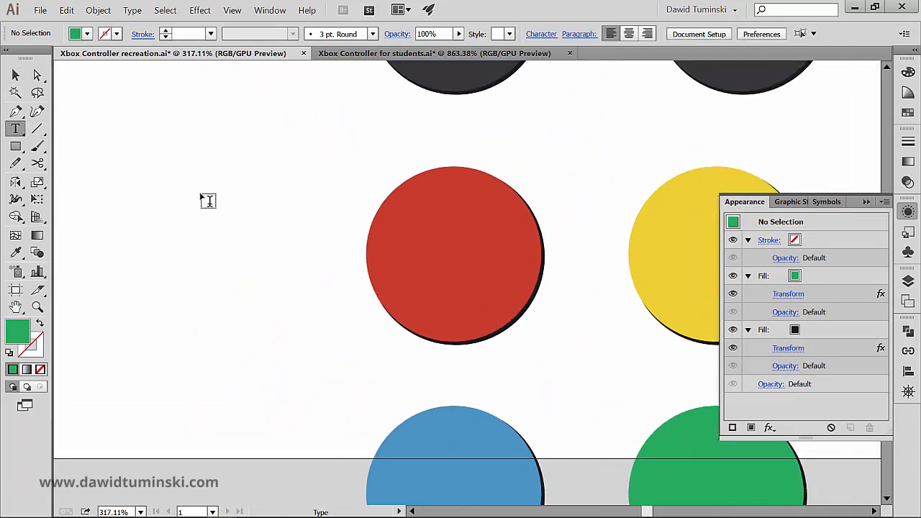
left_click(207, 201)
type("A")
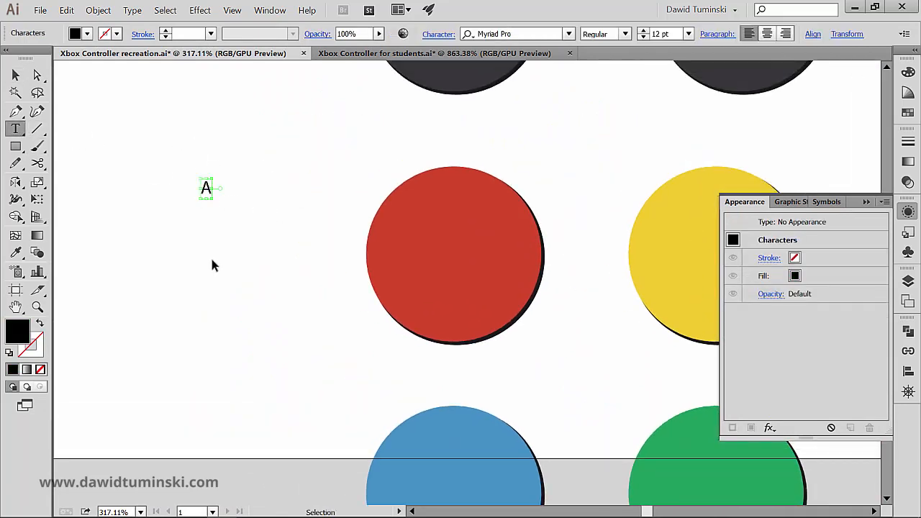
left_click(210, 261, "ctrl")
Step: Duplicate the letter A below itself and change the copy's text to "B"
left_click_drag(204, 191, 209, 236)
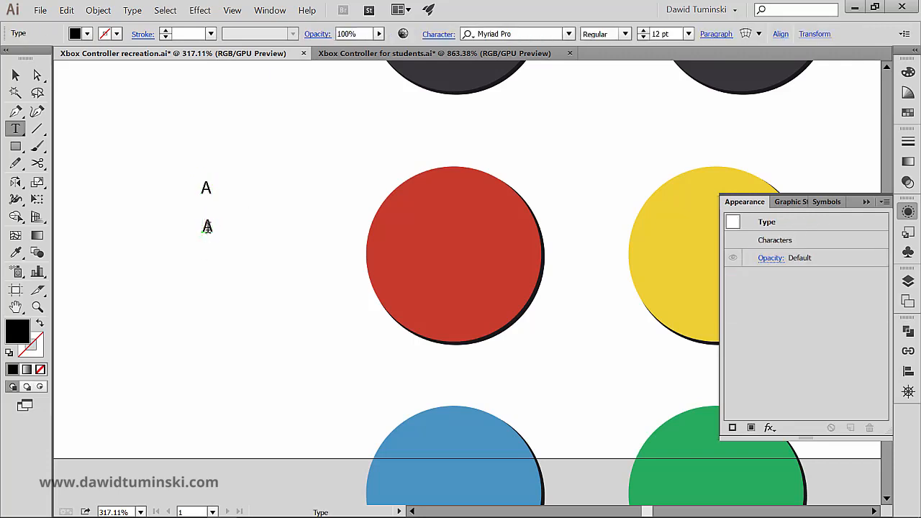
double_click(207, 227)
type("B")
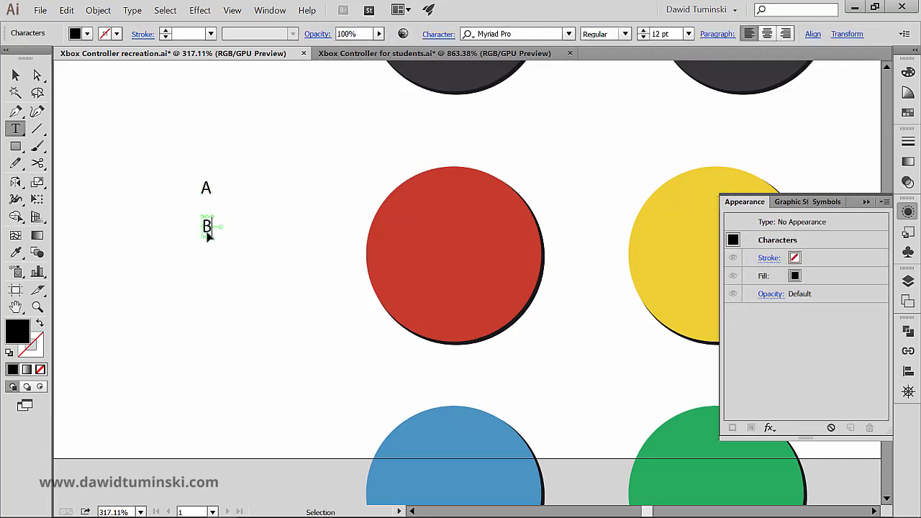
left_click(210, 269, "ctrl")
Step: Duplicate the letter B up and to the right and change the copy's text to "X"
left_click_drag(208, 228, 252, 207)
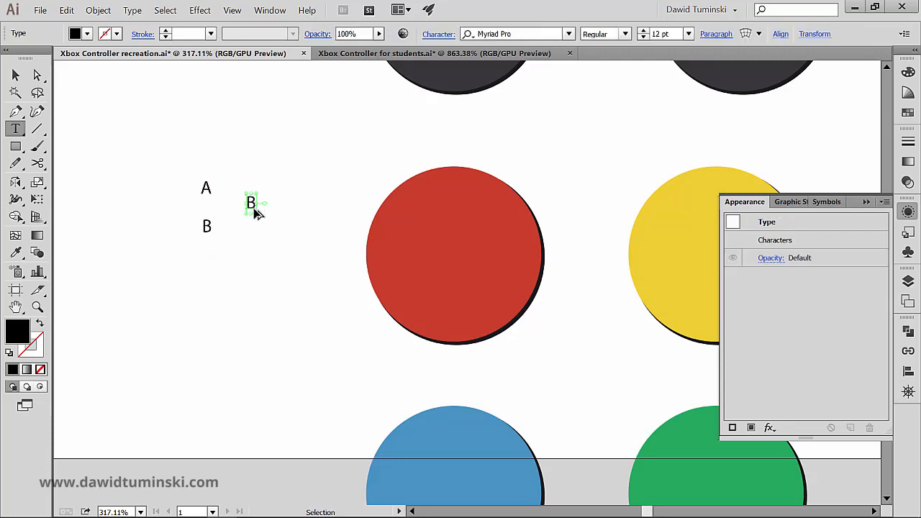
double_click(251, 204)
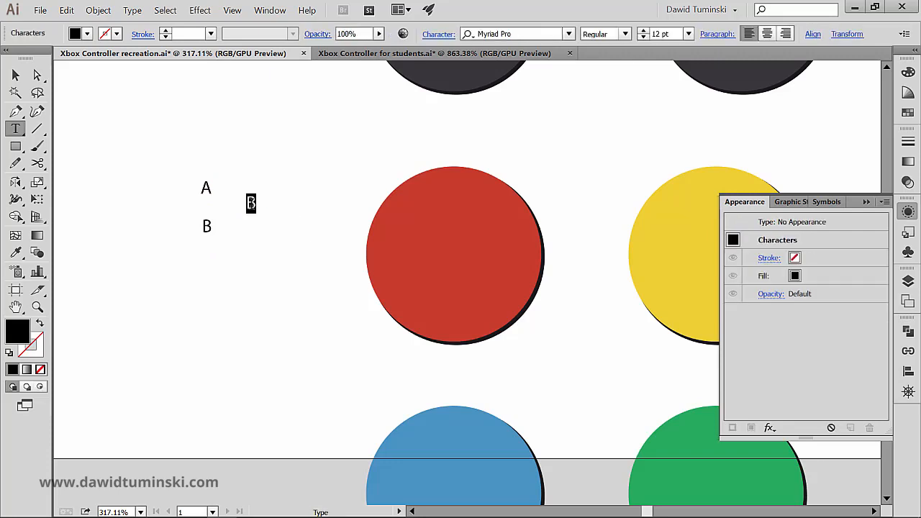
type("X")
left_click(249, 224, "ctrl")
Step: Duplicate the letter X below itself and change the copy's text to "Y"
left_click_drag(257, 213, 257, 249)
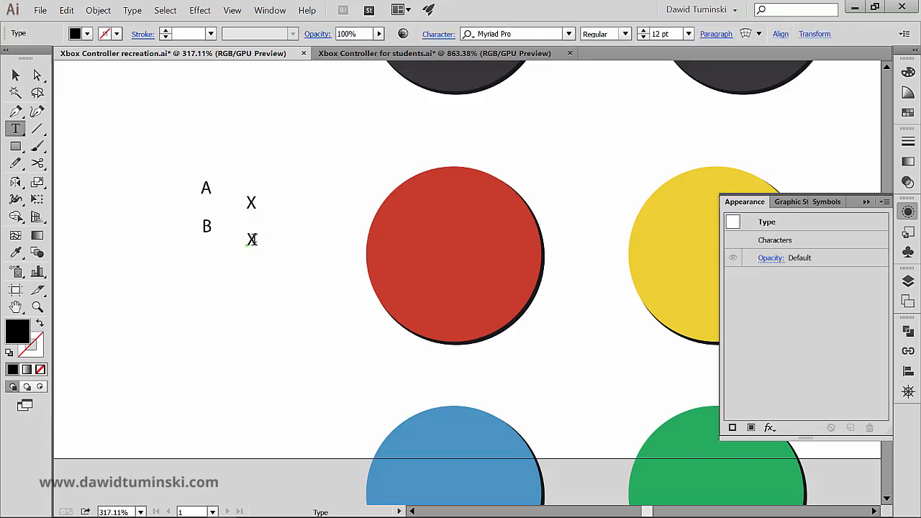
double_click(251, 240)
type("Y")
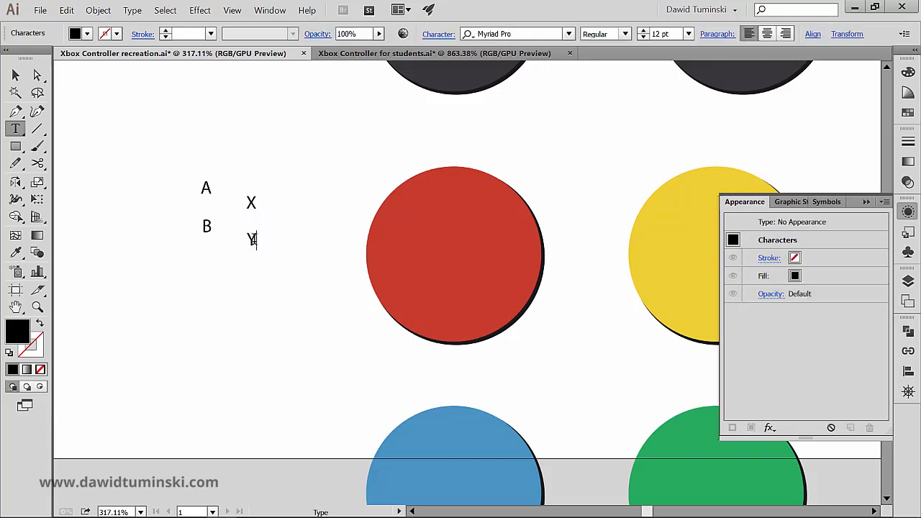
left_click(238, 294, "ctrl")
Step: Move the letter X onto the blue circle and the letter Y onto the yellow circle, checking against the students document
left_click(409, 54)
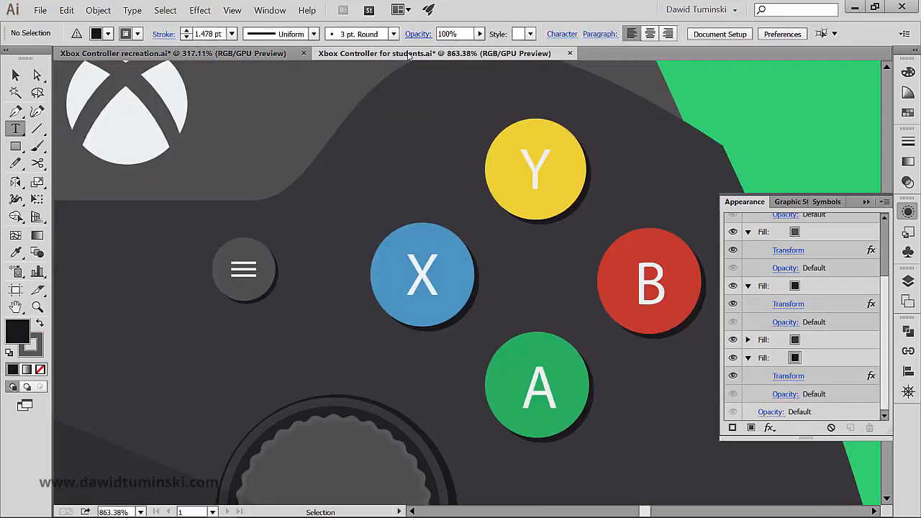
left_click(215, 52)
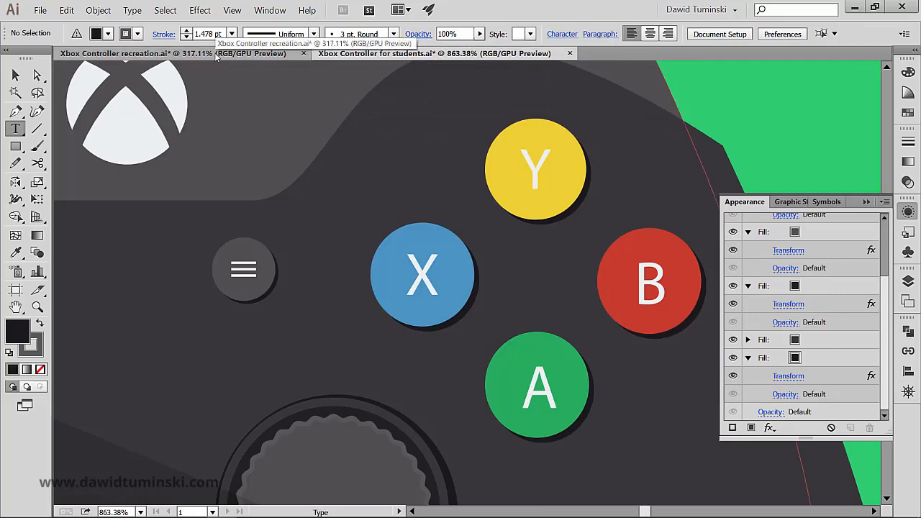
left_click_drag(253, 267, 222, 224)
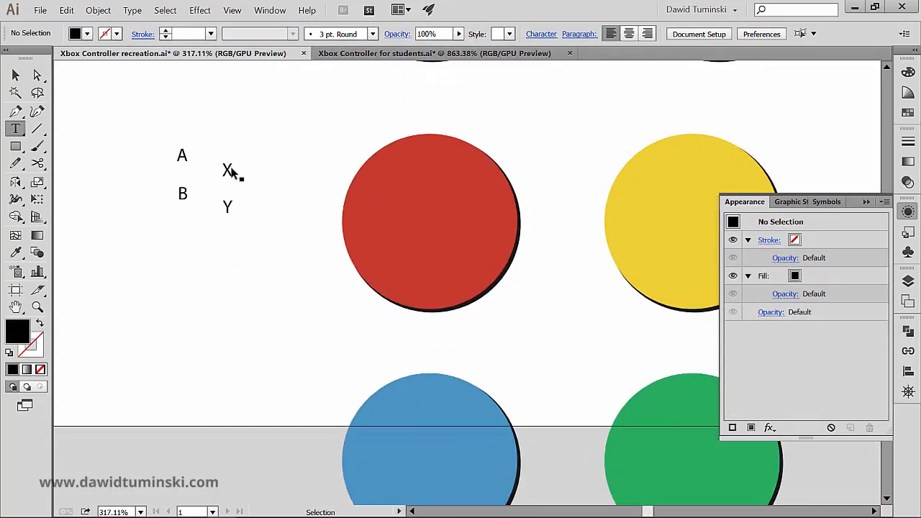
left_click_drag(228, 171, 420, 462)
left_click(246, 245, "ctrl")
left_click_drag(240, 206, 676, 203)
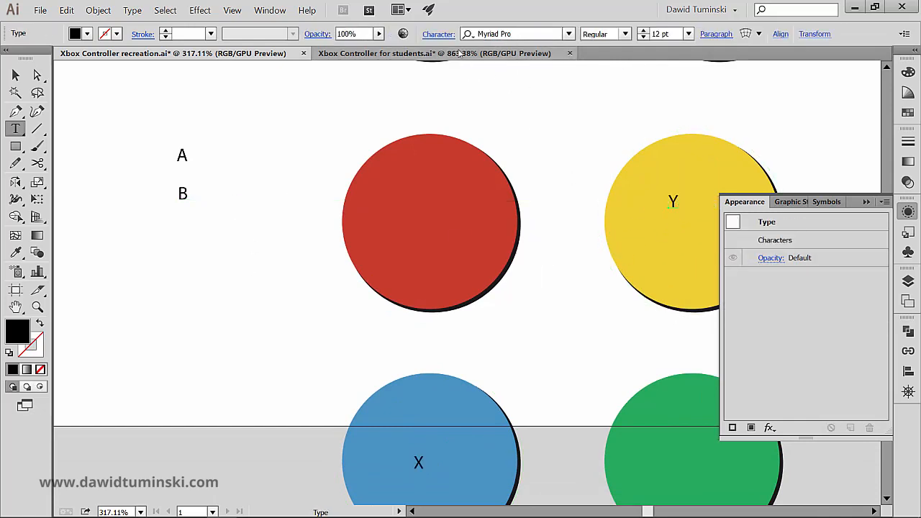
left_click(458, 53)
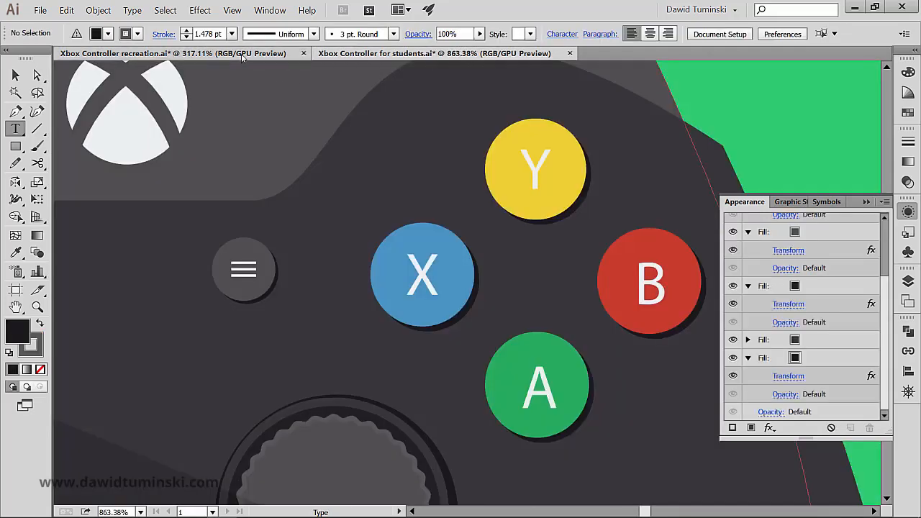
Step: Switch to the recreation document and move the letter A onto the green circle and the letter B onto the red circle
left_click(241, 54)
left_click_drag(191, 162, 722, 473)
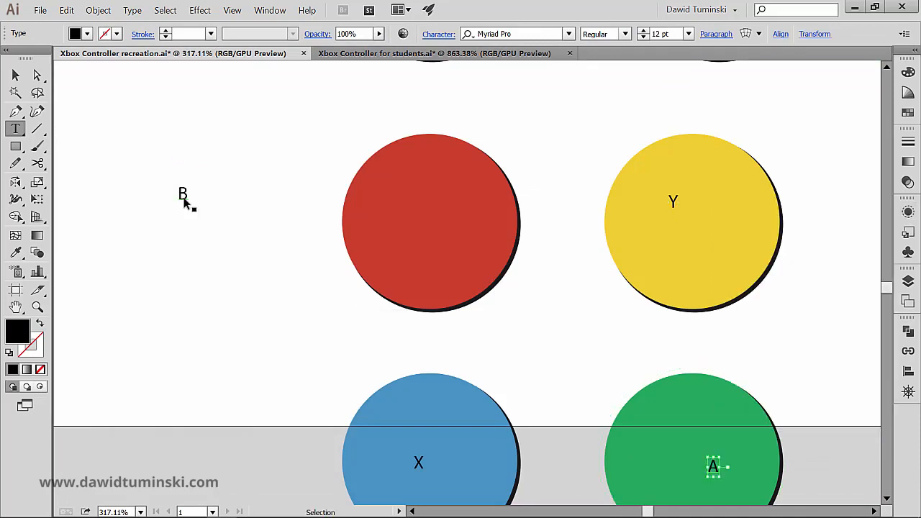
left_click_drag(192, 201, 433, 222)
left_click(264, 243, "ctrl")
left_click_drag(256, 266, 176, 220)
Step: Select the letters B, Y, A and X together and fill them with the off-white swatch from the grey colour group
left_click(15, 75)
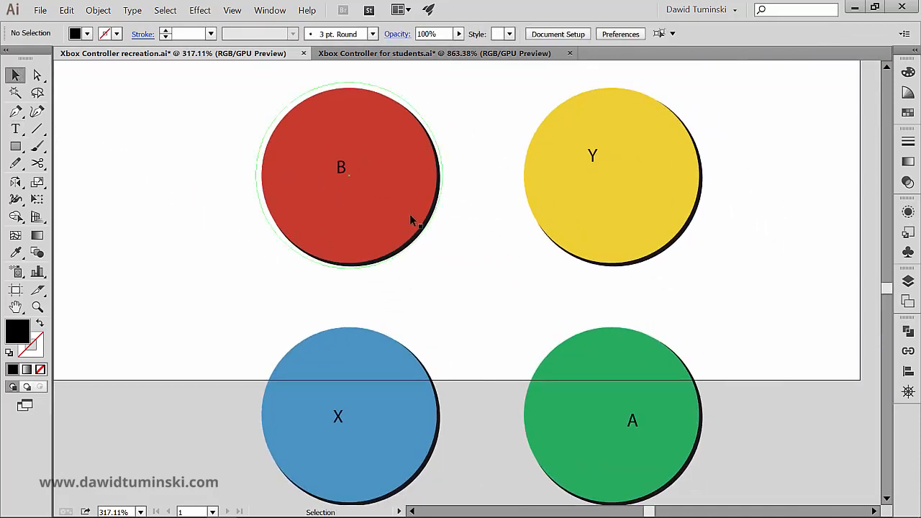
left_click(344, 170)
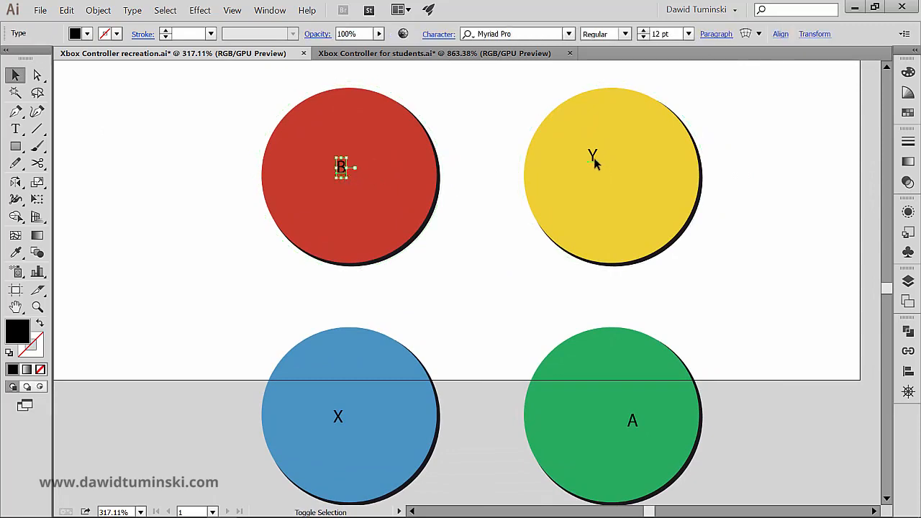
left_click(594, 158, "shift")
left_click(633, 425, "shift")
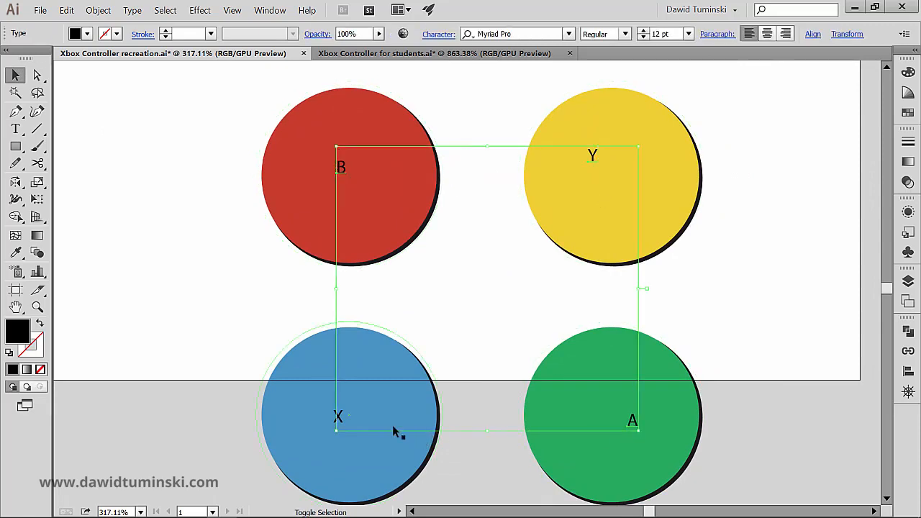
left_click(337, 419, "shift")
left_click(87, 33)
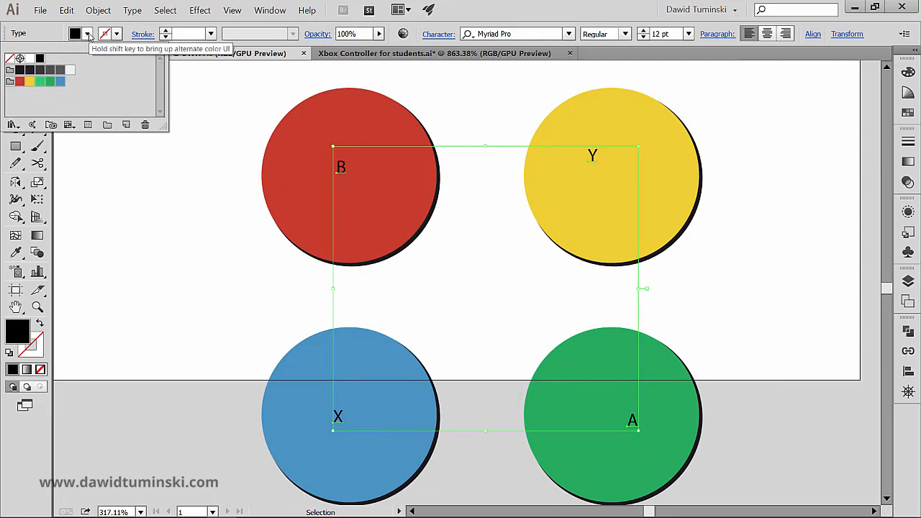
left_click(71, 69)
left_click(170, 228)
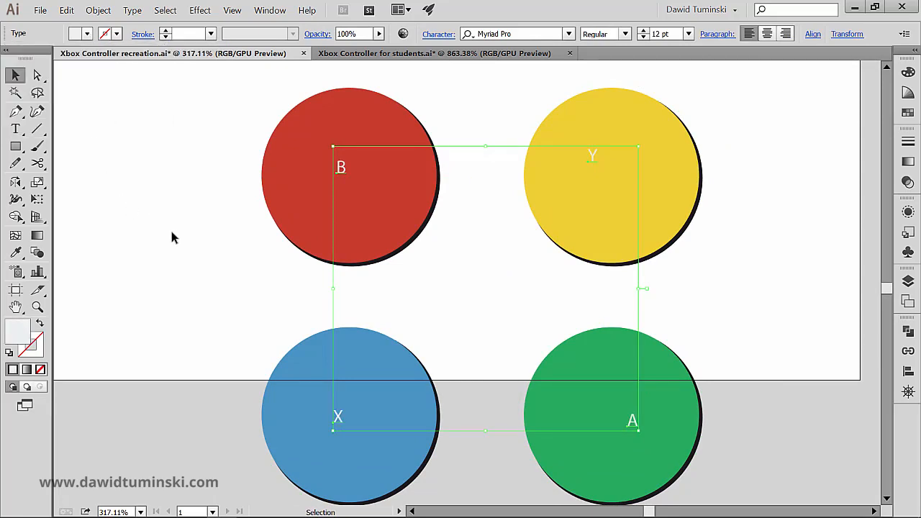
left_click(170, 228)
Step: Convert the four letters B, Y, A and X from live text to outlines
left_click(339, 167)
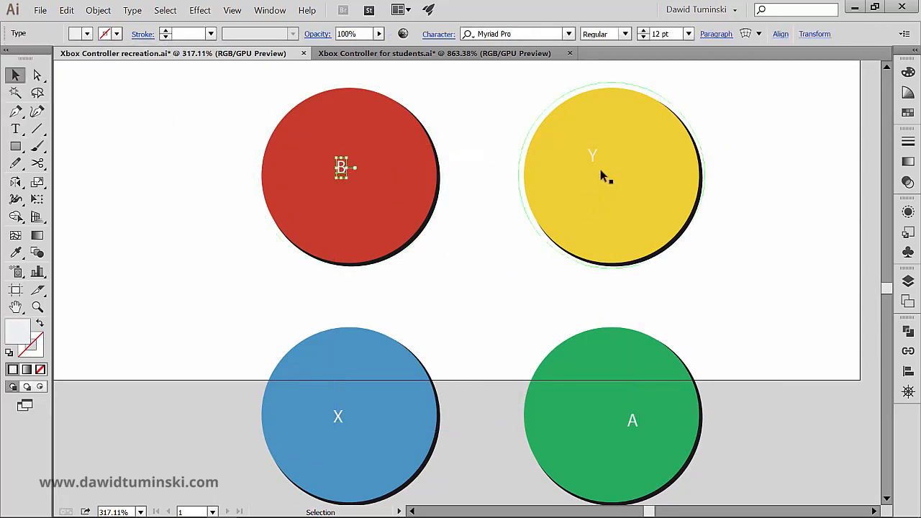
left_click(595, 157, "shift")
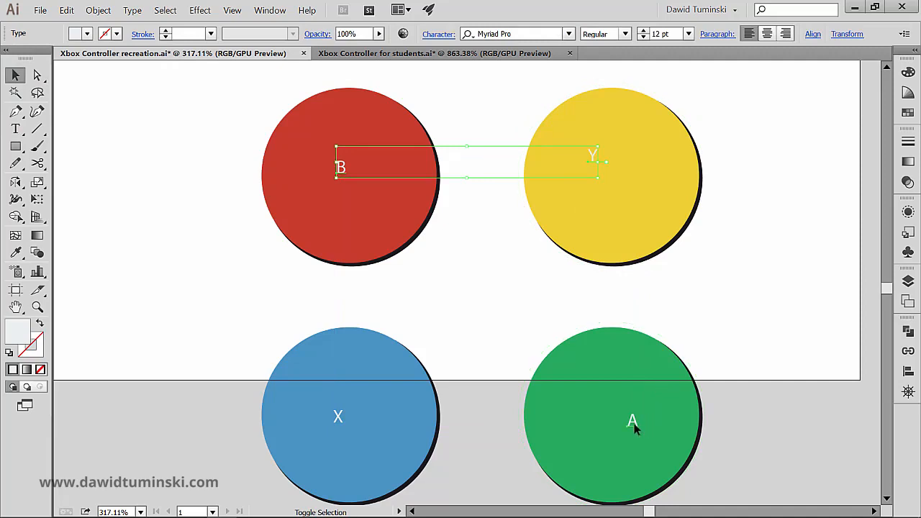
left_click(634, 423, "shift")
left_click(339, 417, "shift")
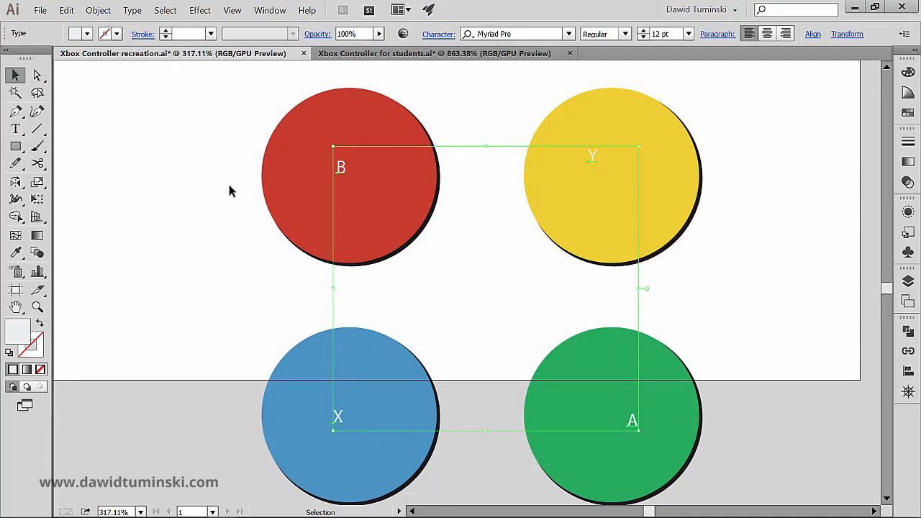
left_click(132, 10)
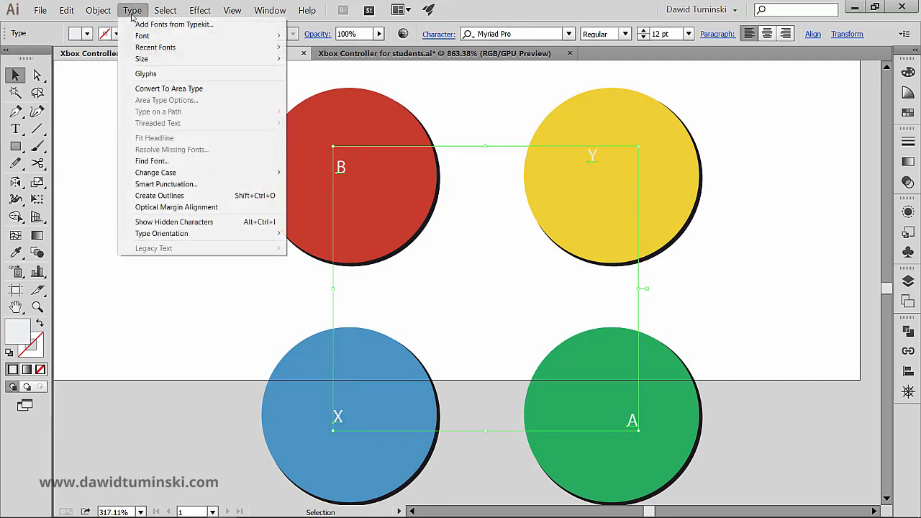
left_click(194, 199)
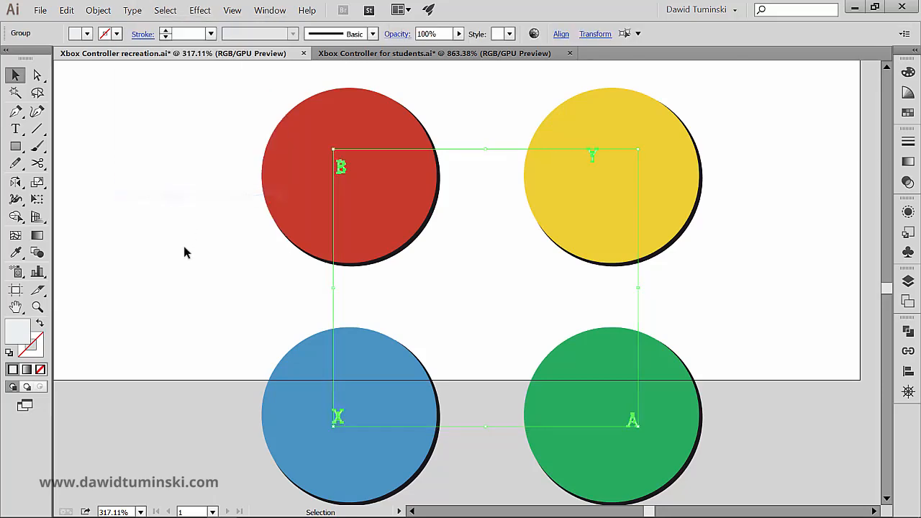
left_click(187, 265)
Step: Scale the outlined letter B on the red circle uniformly to 600%
left_click(342, 168)
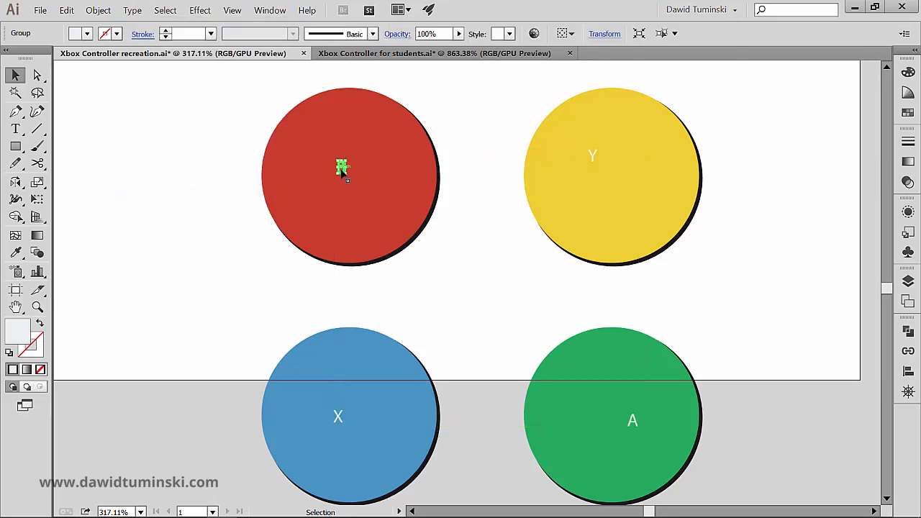
key("s")
key("Return")
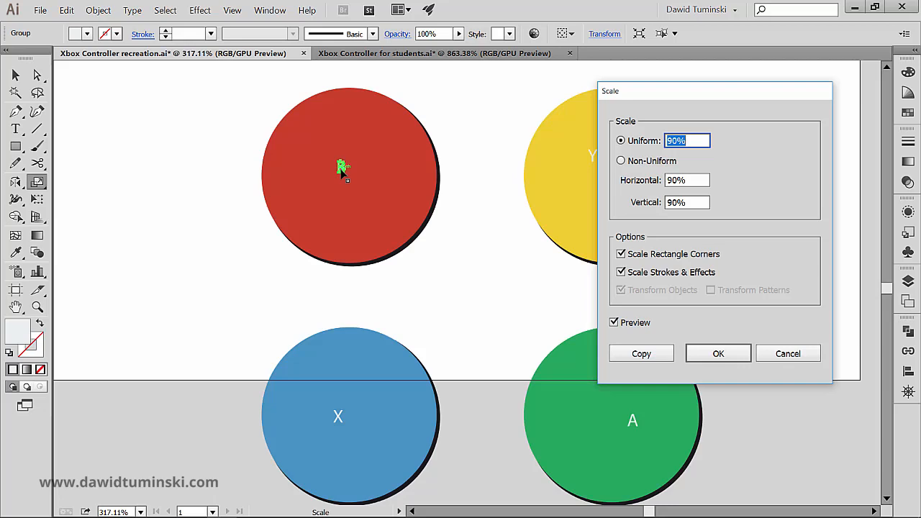
type("200")
key("Tab")
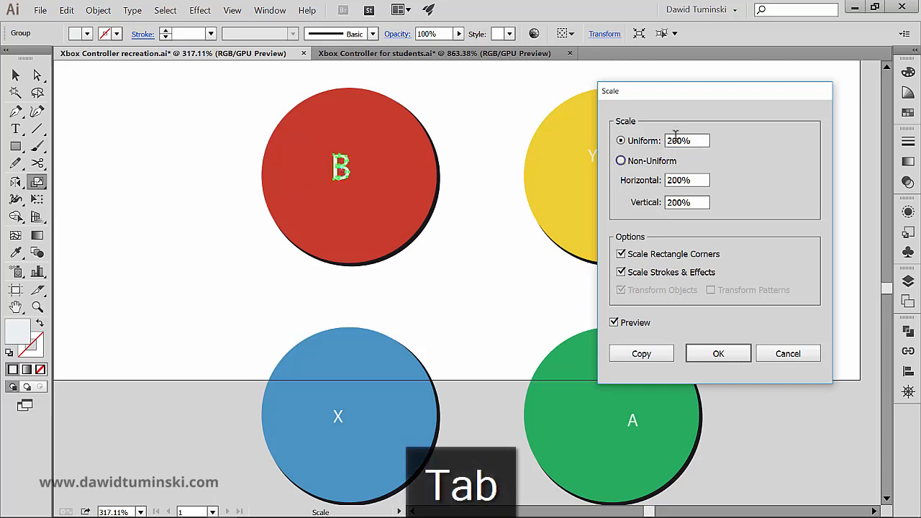
left_click_drag(676, 137, 621, 149)
type("600")
key("Tab")
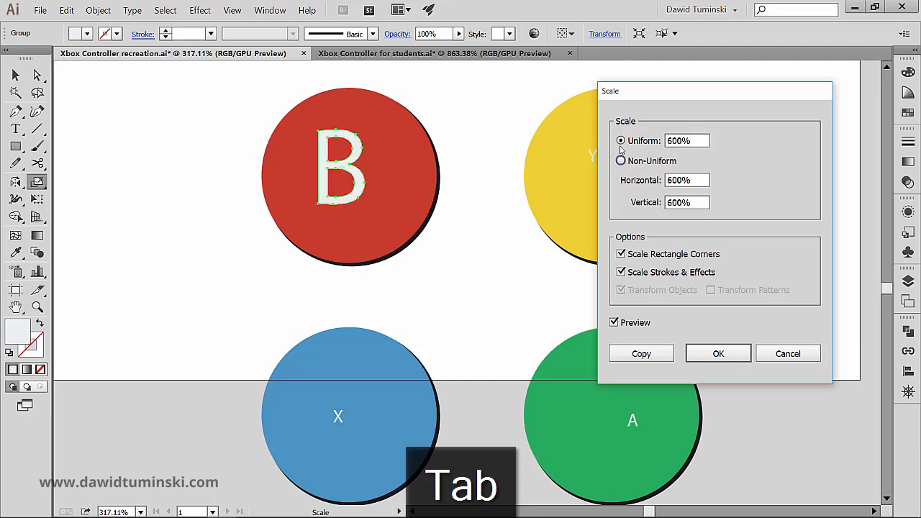
left_click(708, 351)
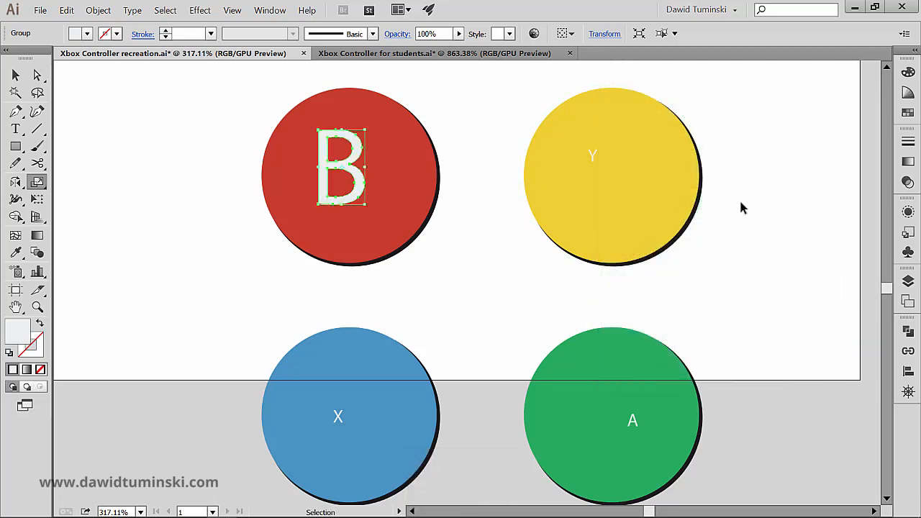
Step: Repeat the 600% uniform scaling on the letter Y on the yellow circle
left_click(590, 161)
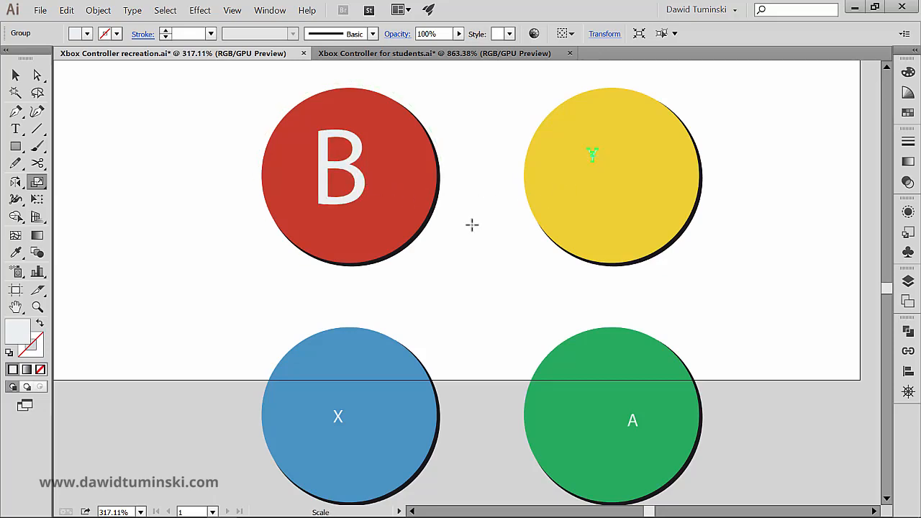
key("ctrl+z")
key("v")
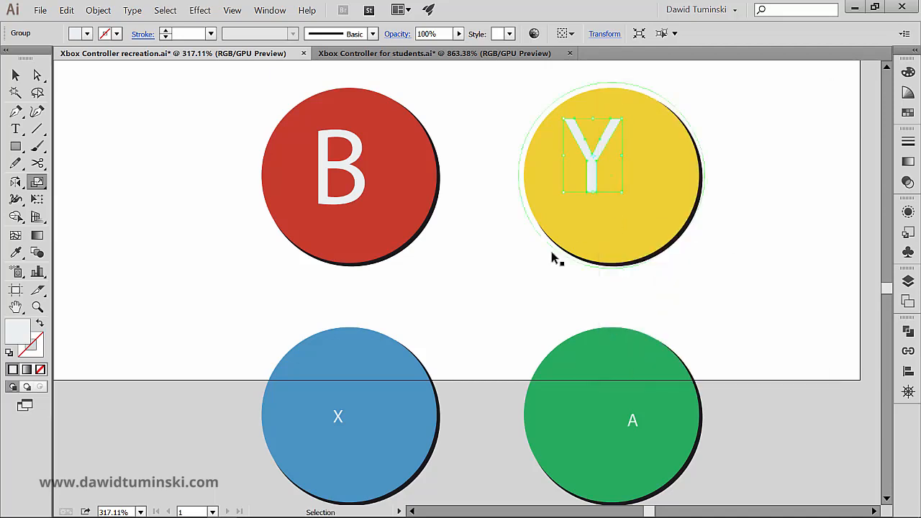
left_click(552, 253)
Step: Repeat the 600% uniform scaling on the letter X on the blue circle
key("s")
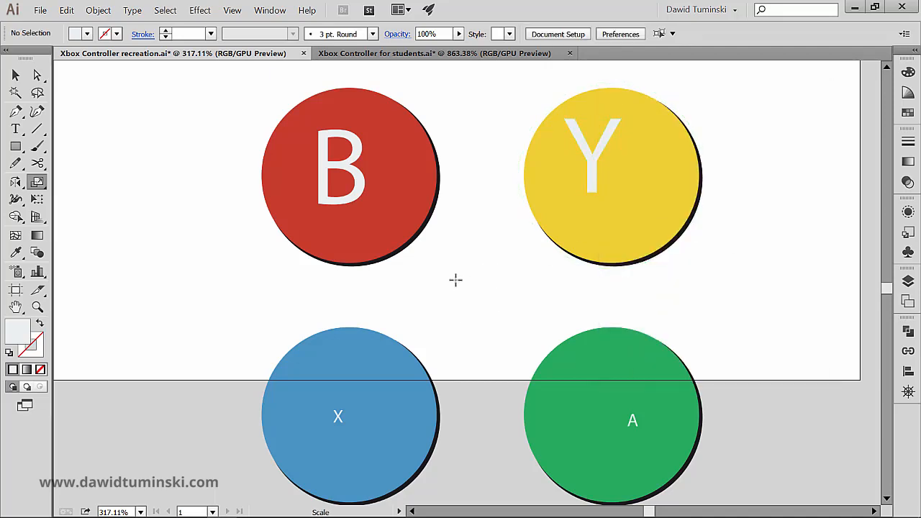
key("v")
left_click(338, 417)
key("s")
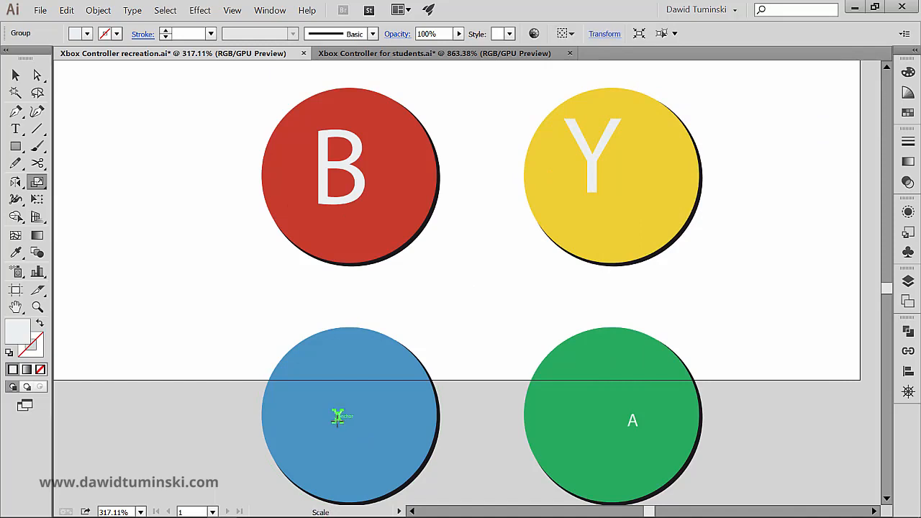
key("ctrl+z")
key("v")
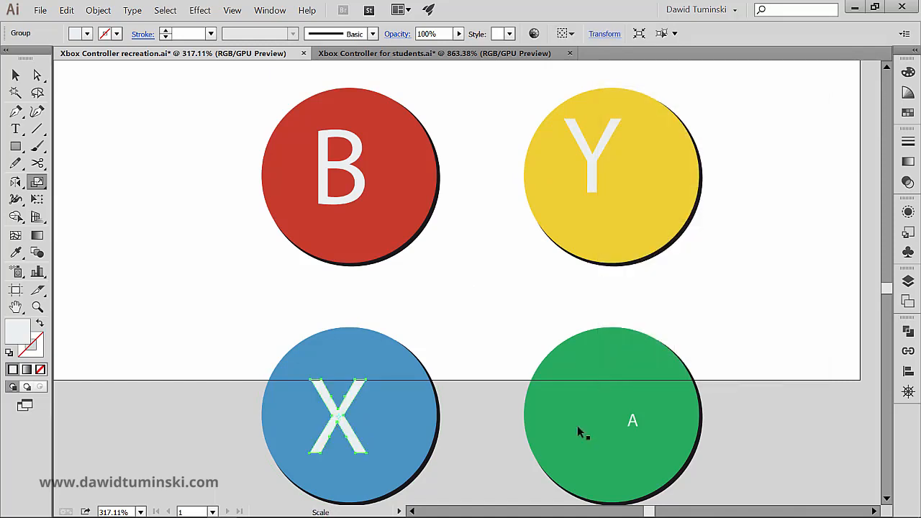
Step: Repeat the 600% uniform scaling on the letter A on the green circle and deselect it
left_click(636, 422)
key("s")
key("ctrl+z")
key("v")
left_click(431, 247)
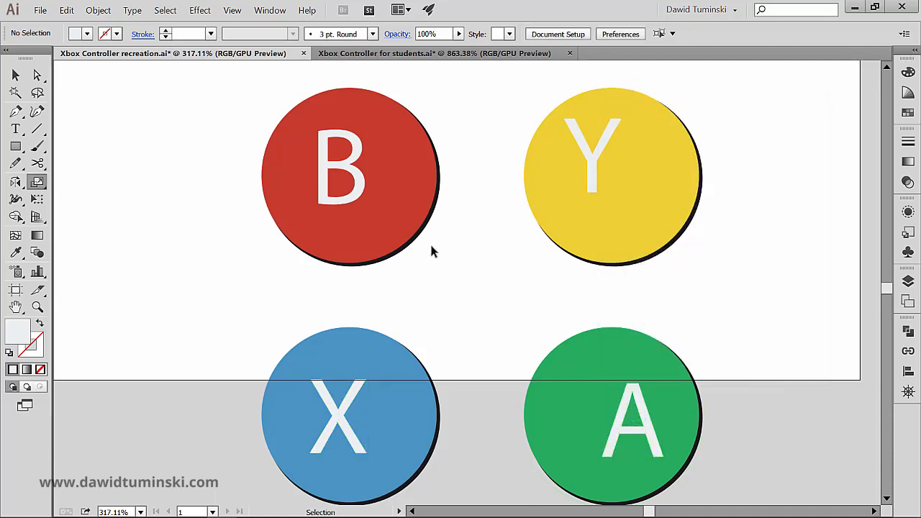
Step: Centre the letter B horizontally and vertically on the red circle, using the circle as the key object for alignment
left_click(15, 75)
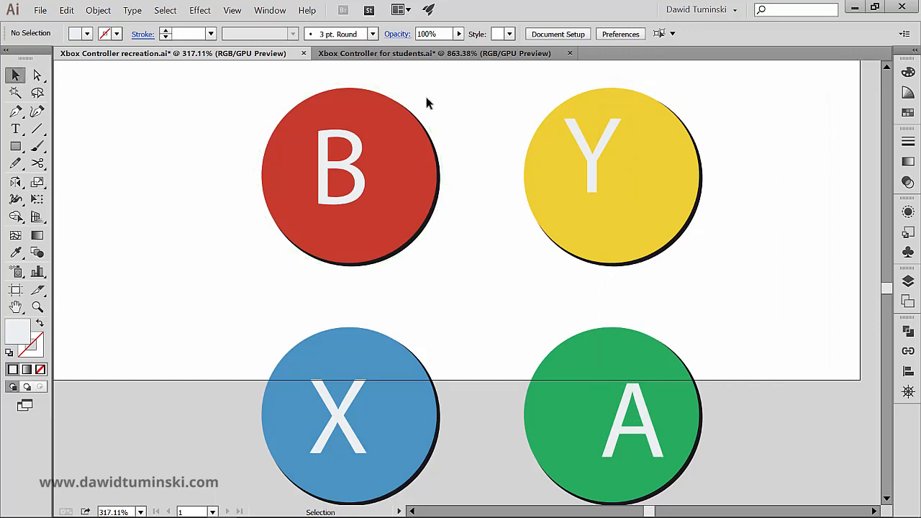
left_click(396, 170)
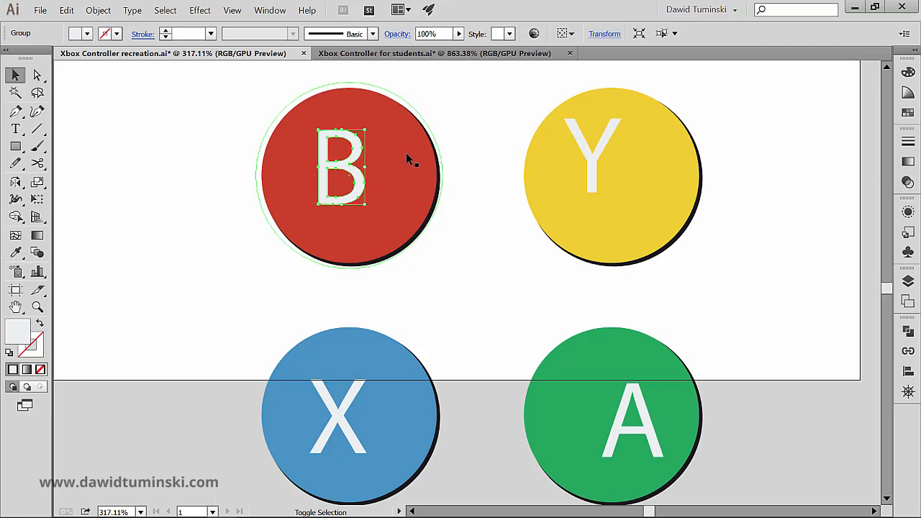
left_click(406, 153, "shift")
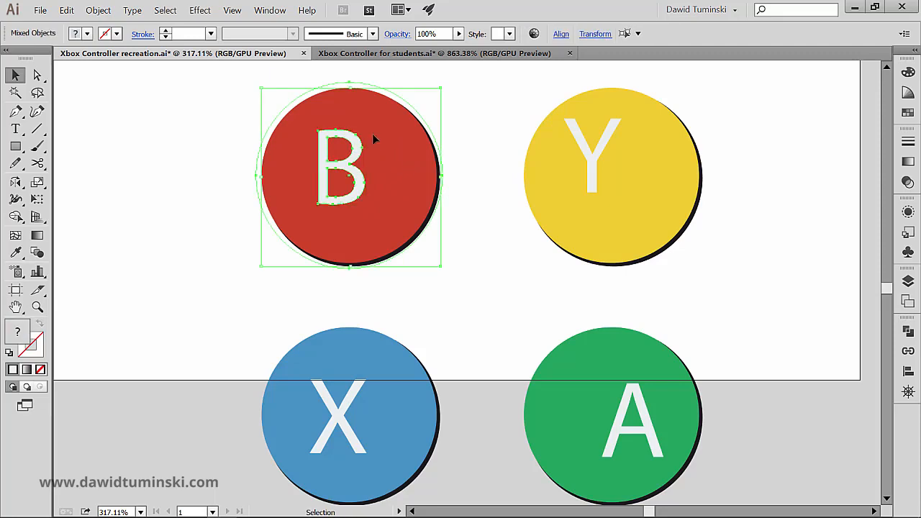
left_click(402, 149)
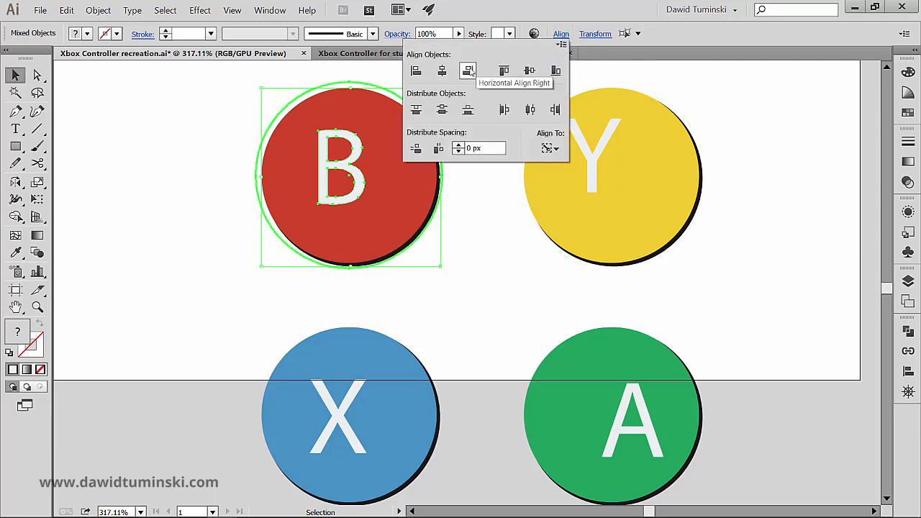
left_click(442, 70)
left_click(530, 71)
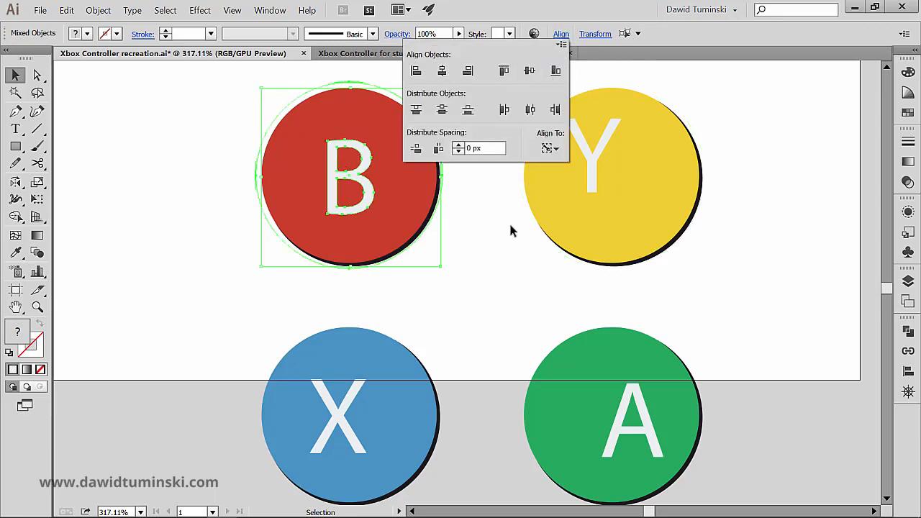
left_click(501, 236)
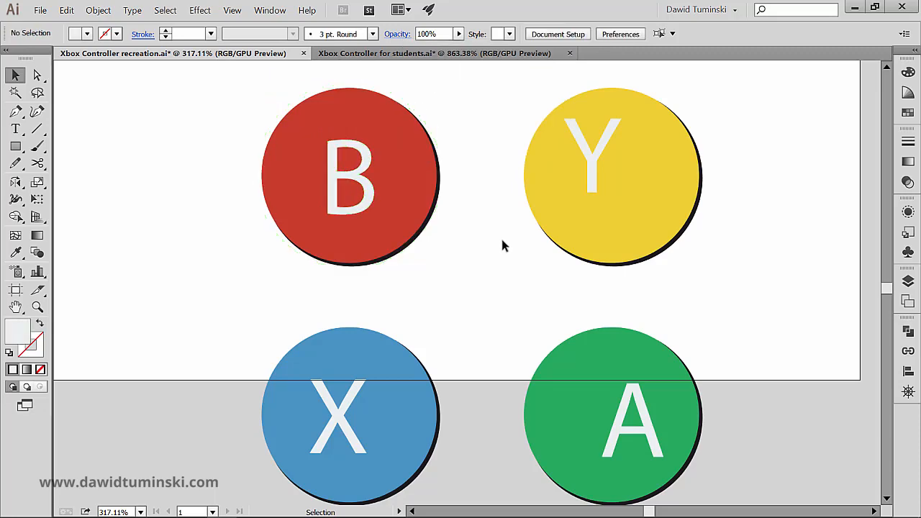
Step: Centre the letter Y horizontally and vertically on the yellow circle, with the circle as the key object
left_click(590, 180)
left_click(644, 179, "shift")
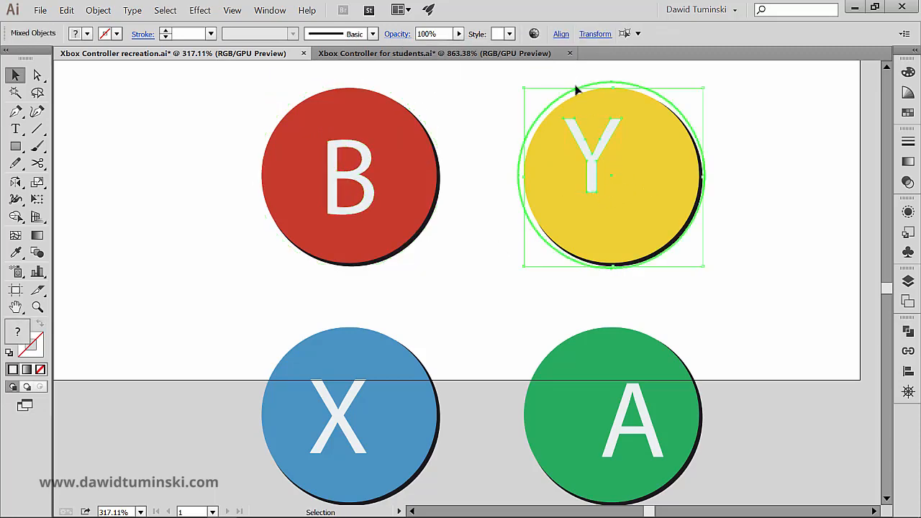
left_click(562, 34)
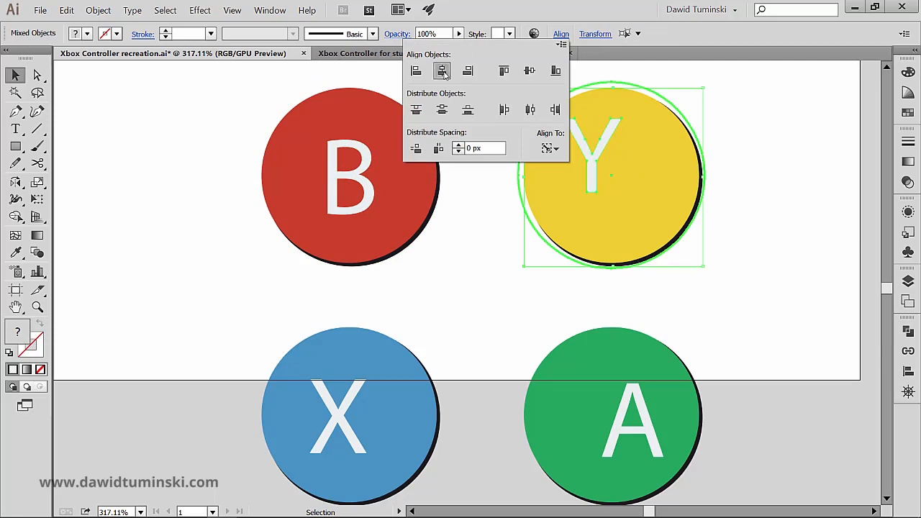
left_click(442, 70)
left_click(530, 70)
left_click(431, 295)
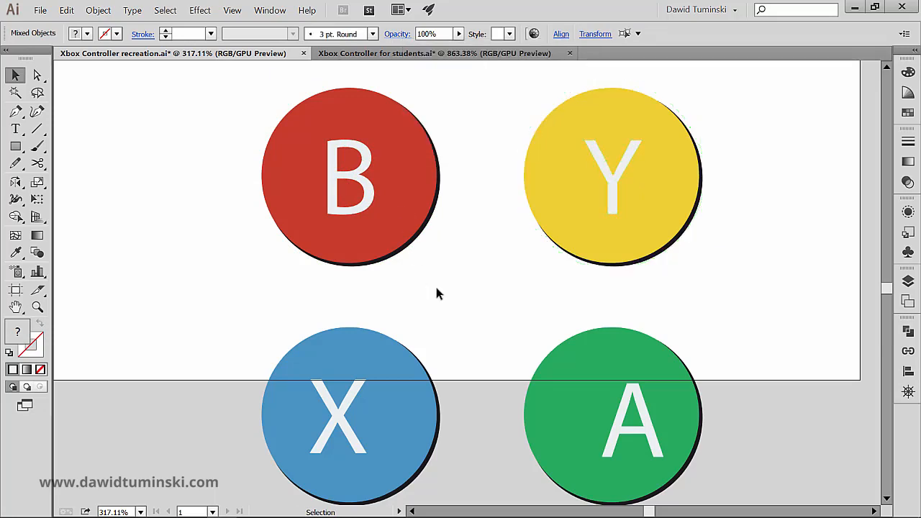
Step: Centre the letter X horizontally and vertically on the blue circle, with the circle as the key object
scroll(436, 273, "down", 2)
left_click(353, 354)
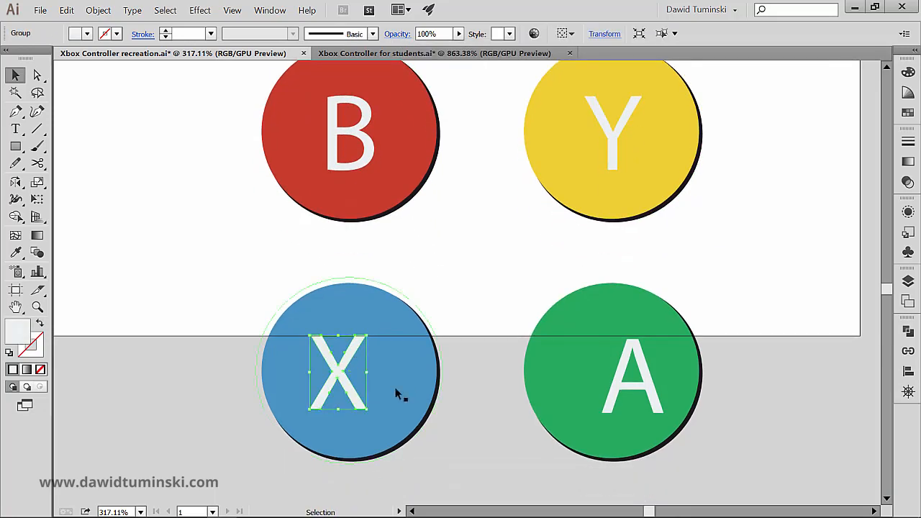
left_click(406, 363, "shift")
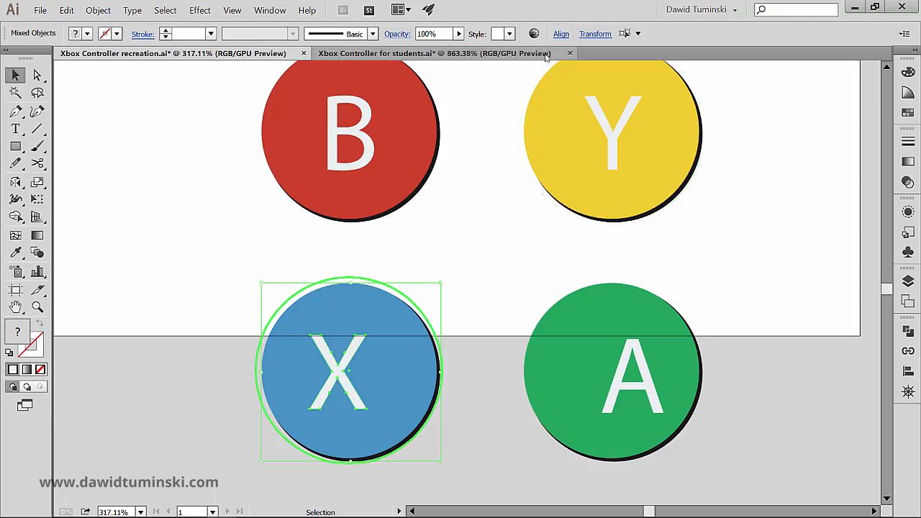
left_click(560, 34)
left_click(443, 69)
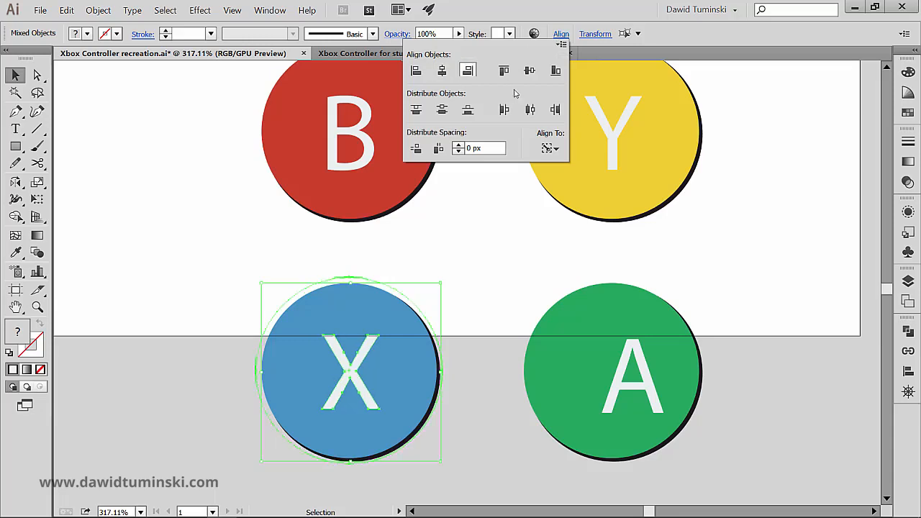
left_click(530, 70)
left_click(476, 254)
left_click_drag(467, 243, 411, 199)
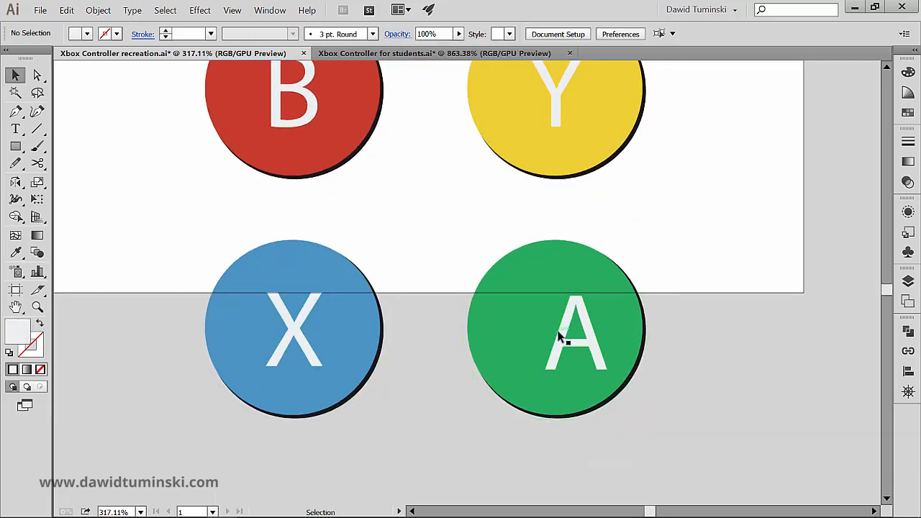
Step: Centre the letter A horizontally and vertically on the green circle, using the circle as the key object for alignment
left_click(561, 331)
left_click(513, 328, "shift")
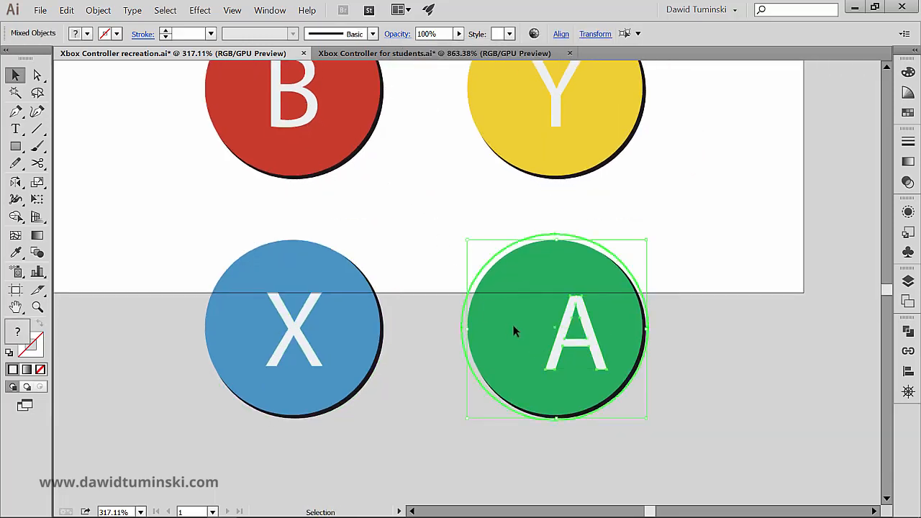
left_click(560, 34)
left_click(443, 70)
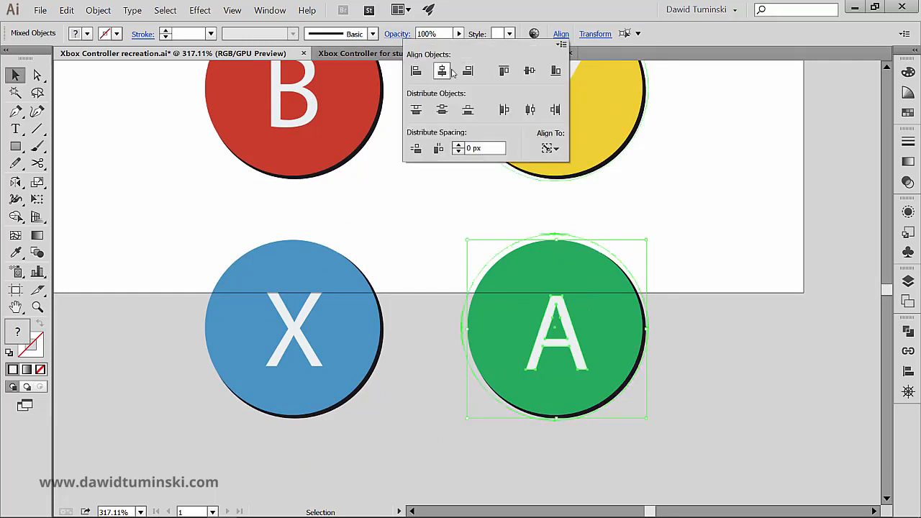
left_click(529, 69)
left_click(433, 209)
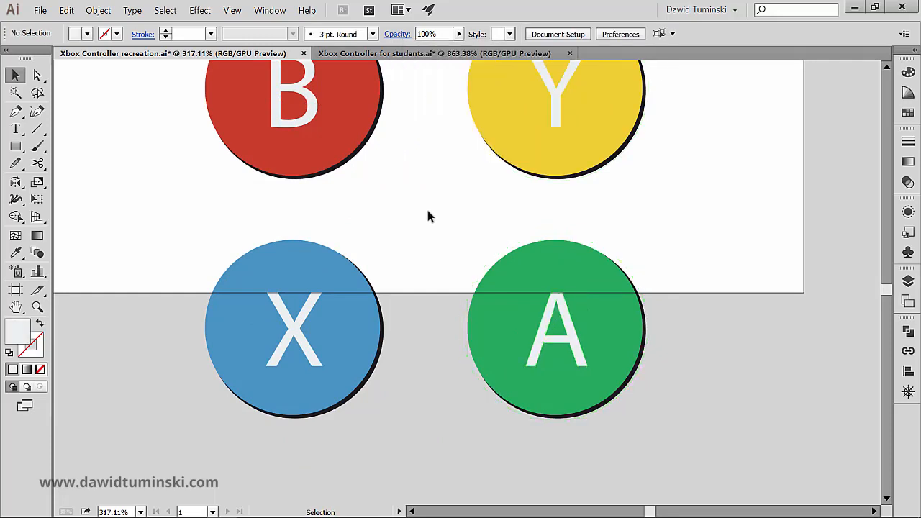
Step: Group each letter with its coloured circle so that B, Y, A and X become four separate button groups
left_click_drag(410, 201, 438, 283)
left_click_drag(419, 244, 273, 153)
key("ctrl+g")
left_click_drag(727, 234, 607, 199)
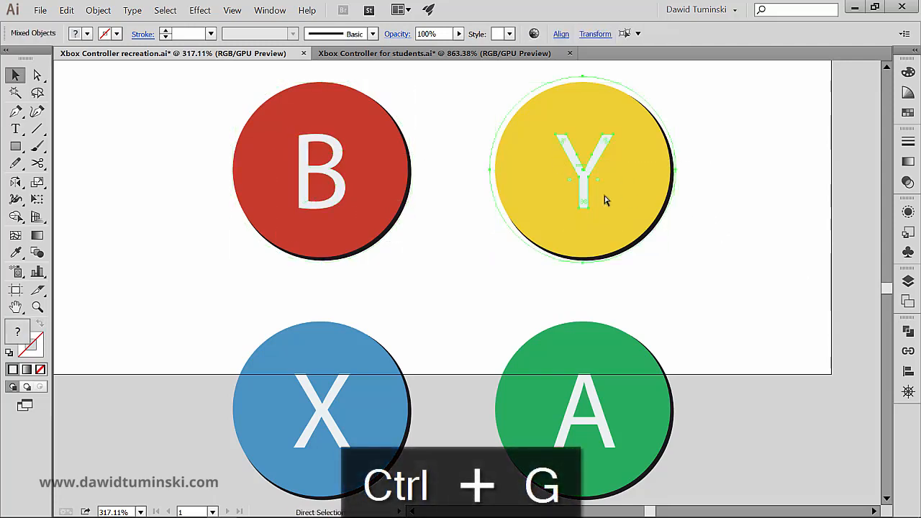
key("ctrl+g")
left_click_drag(742, 409, 573, 426)
left_click_drag(247, 315, 358, 415)
key("ctrl+g")
left_click(254, 285)
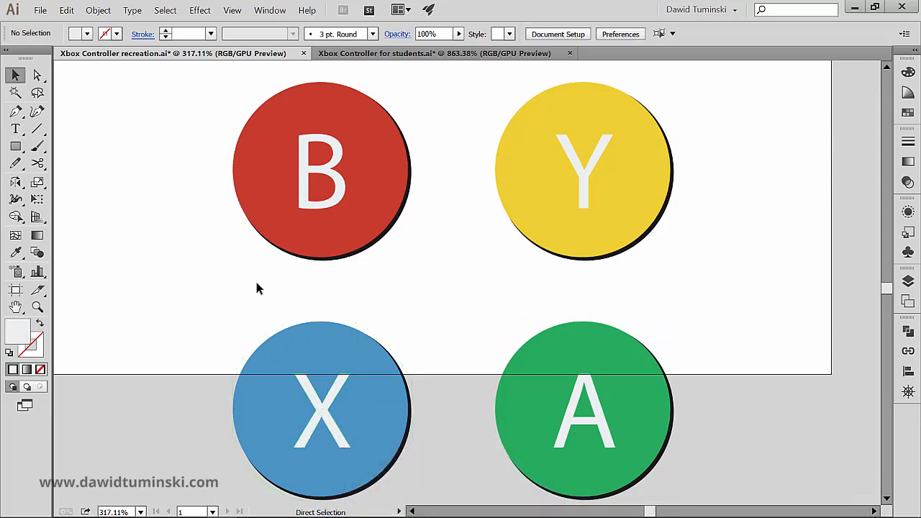
Step: Scale the dark button with the two overlapping rectangles uniformly to 50%, including its icon
key("ctrl+minus")
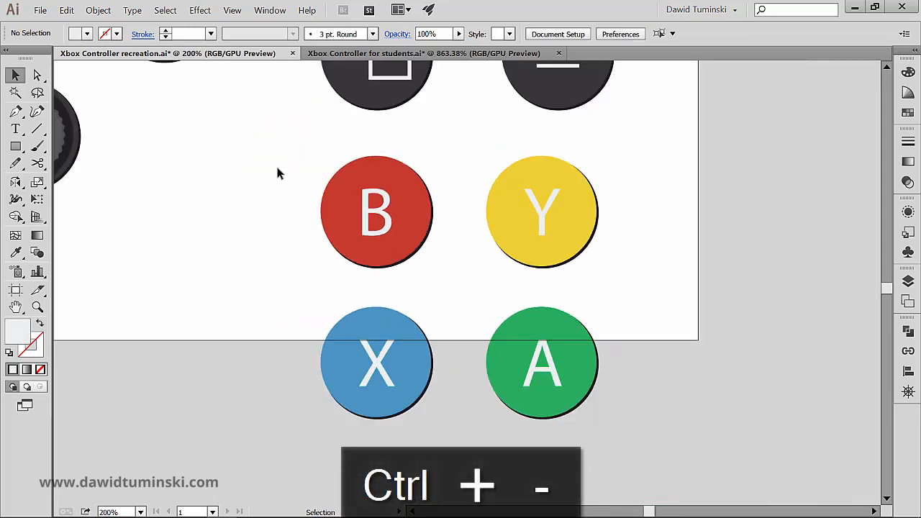
left_click_drag(238, 140, 293, 330)
left_click_drag(351, 178, 656, 292)
left_click_drag(627, 209, 621, 136)
left_click(401, 96)
left_click(459, 195)
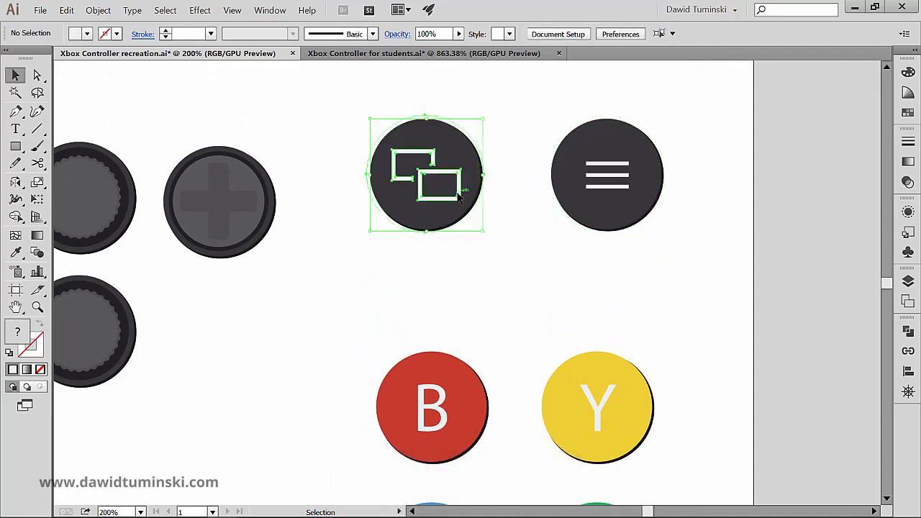
key("s")
key("Return")
type("5")
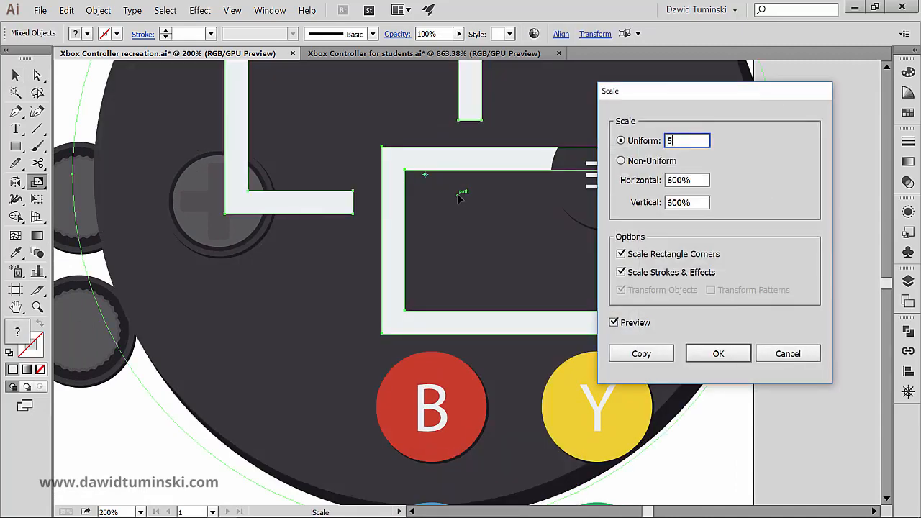
type("0")
key("Tab")
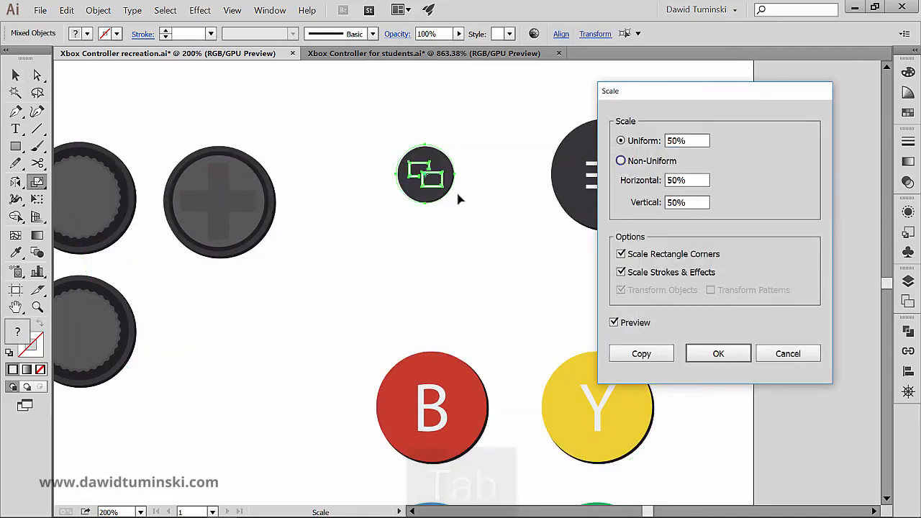
left_click(689, 349)
Step: Repeat the 50% uniform scaling on the dark button with the three-line menu icon
left_click_drag(674, 258, 553, 158)
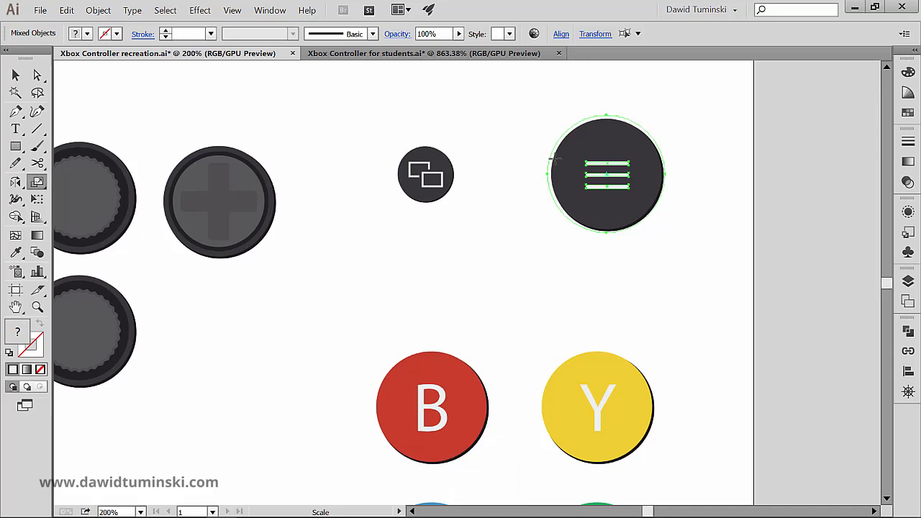
key("Return")
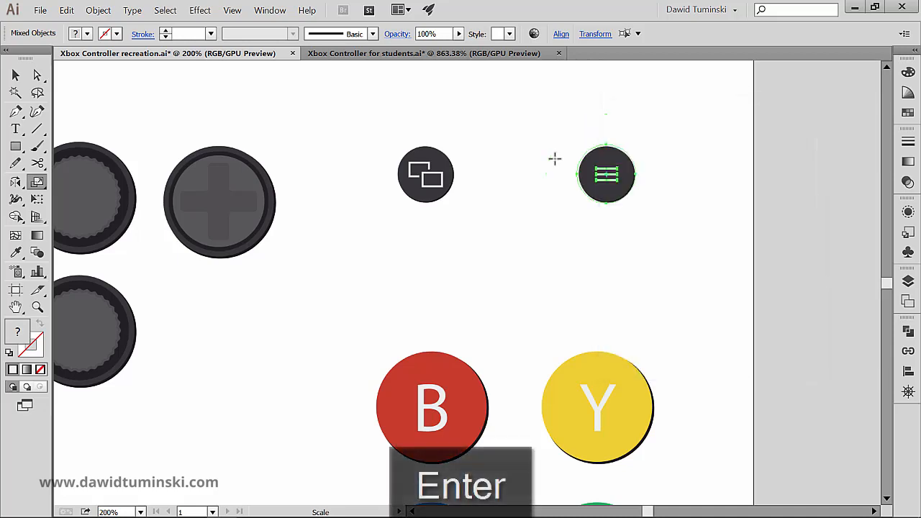
key("v")
Step: Scale the red B and yellow Y buttons to 50% and move them up side by side below the dark buttons
left_click_drag(380, 322, 456, 323)
key("s")
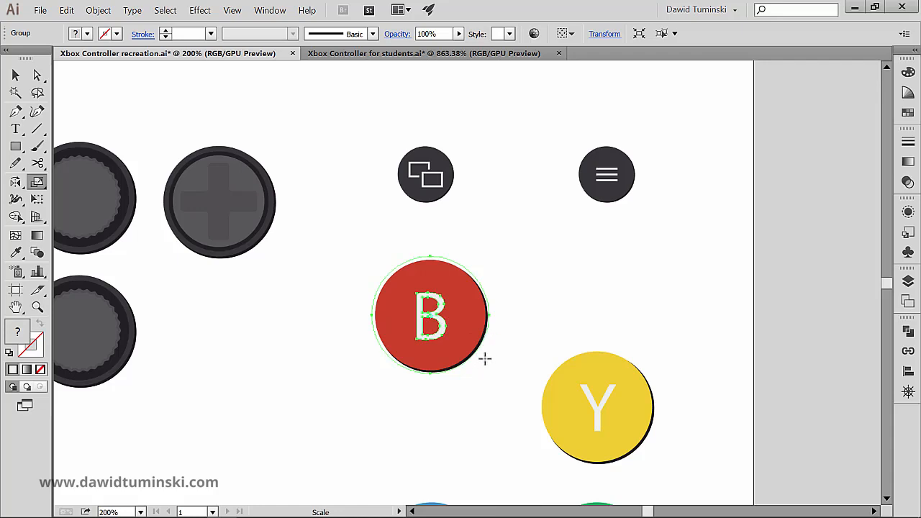
key("Return")
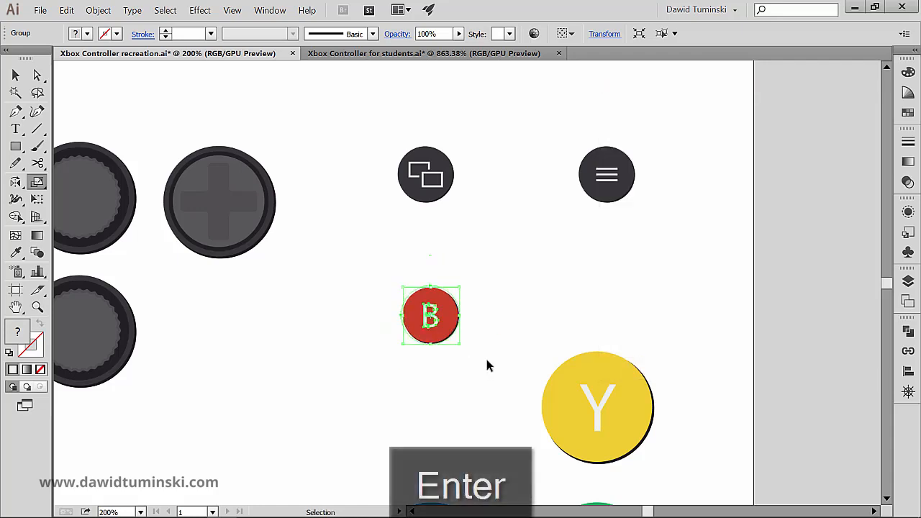
left_click(621, 409, "ctrl")
left_click_drag(621, 409, 520, 306)
key("Return")
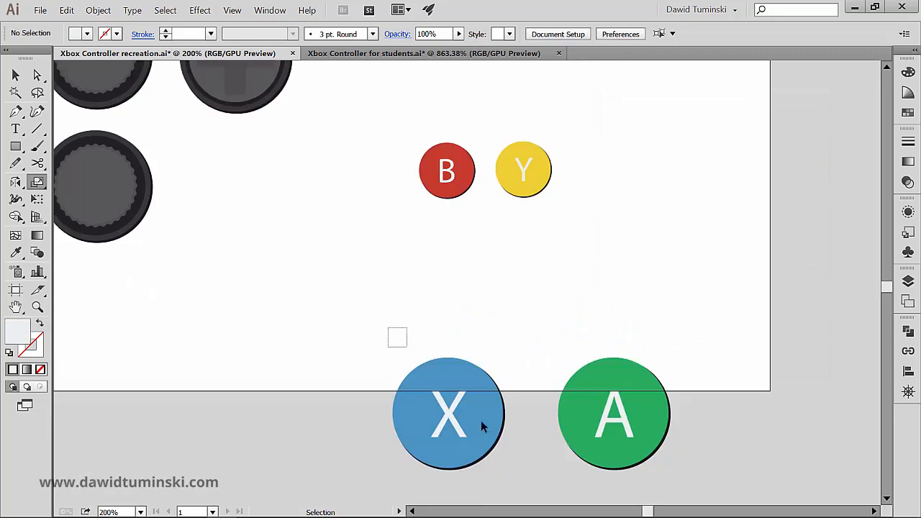
Step: Move the blue X and green A buttons up towards the B and Y buttons and scale each to 50%
left_click_drag(480, 421, 481, 281)
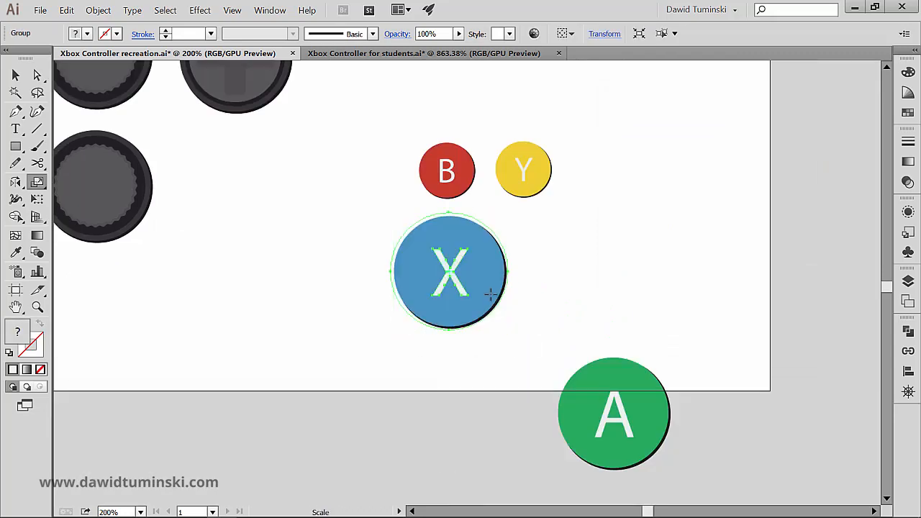
key("Return")
key("Return")
left_click_drag(554, 321, 624, 436)
left_click_drag(625, 436, 572, 310)
key("Return")
key("Return")
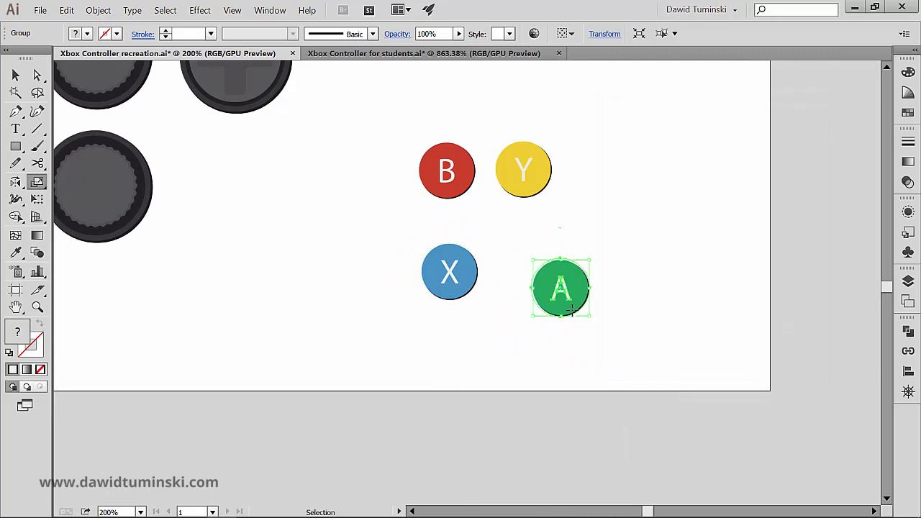
Step: Position the blue X button directly below B and the green A button below Y, forming a compact two-by-two block
left_click(525, 321, "ctrl")
left_click_drag(485, 315, 451, 240)
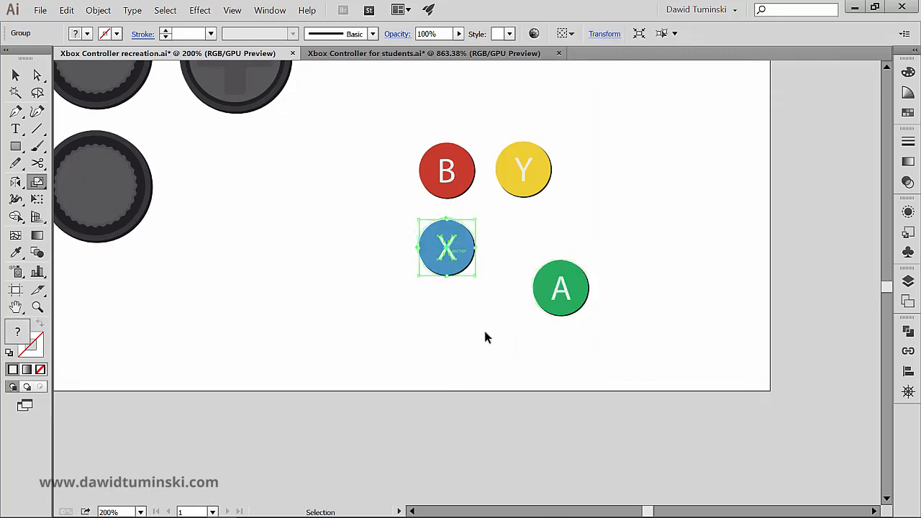
left_click_drag(546, 340, 529, 257)
left_click(594, 261, "ctrl")
Step: Move the three-line menu button next to the overlapping-rectangles button and deselect it
key("space")
left_click_drag(555, 175, 584, 294)
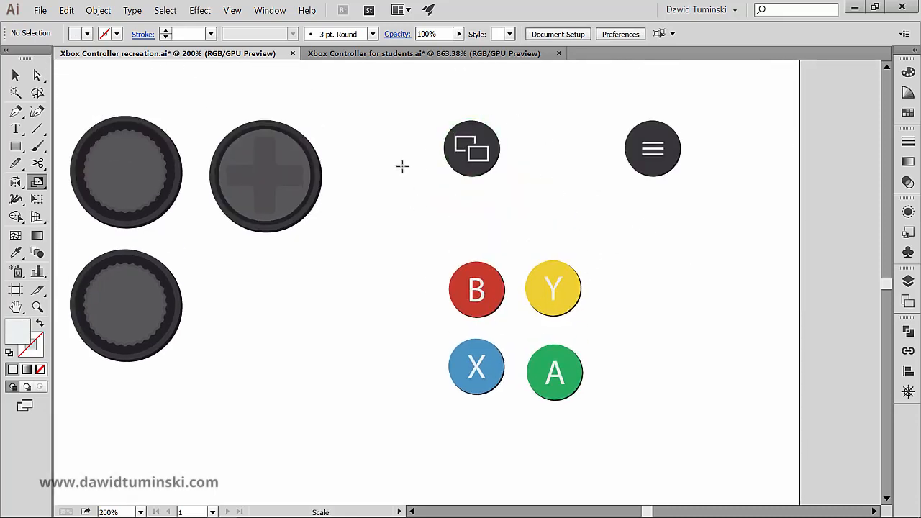
key("v")
left_click_drag(365, 107, 421, 140)
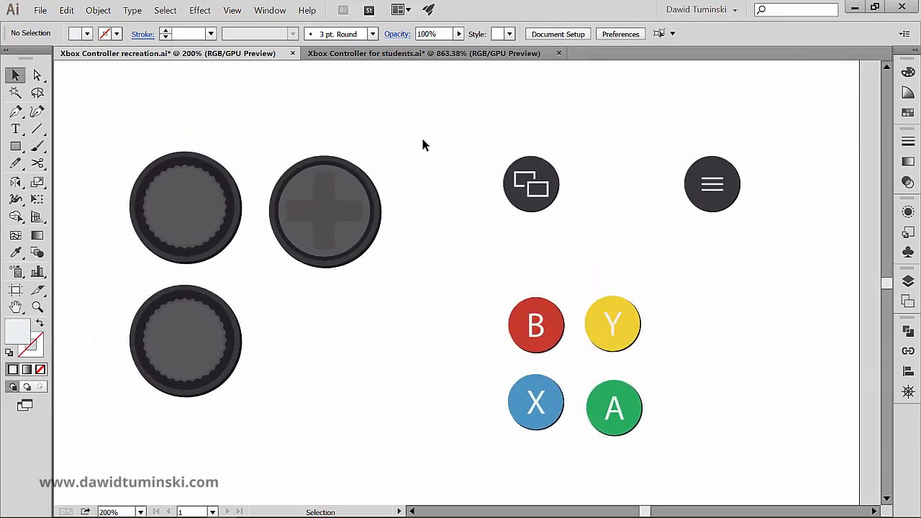
left_click(693, 183)
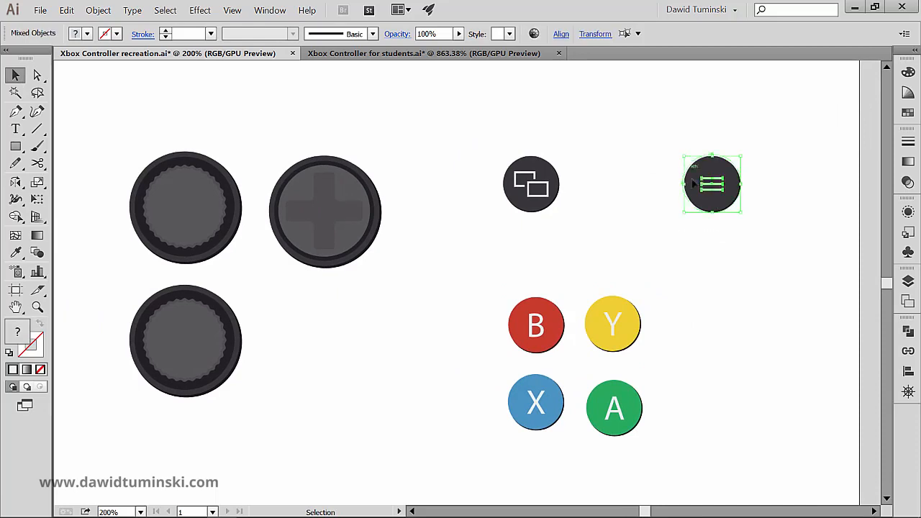
left_click_drag(708, 173, 604, 176)
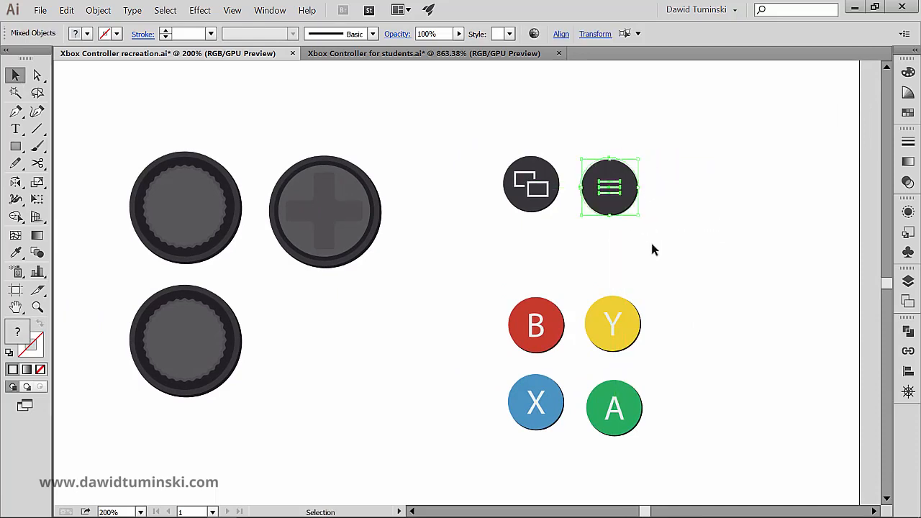
left_click(654, 241)
Step: Make the Base layer visible so the controller body shows behind the buttons
left_click(908, 281)
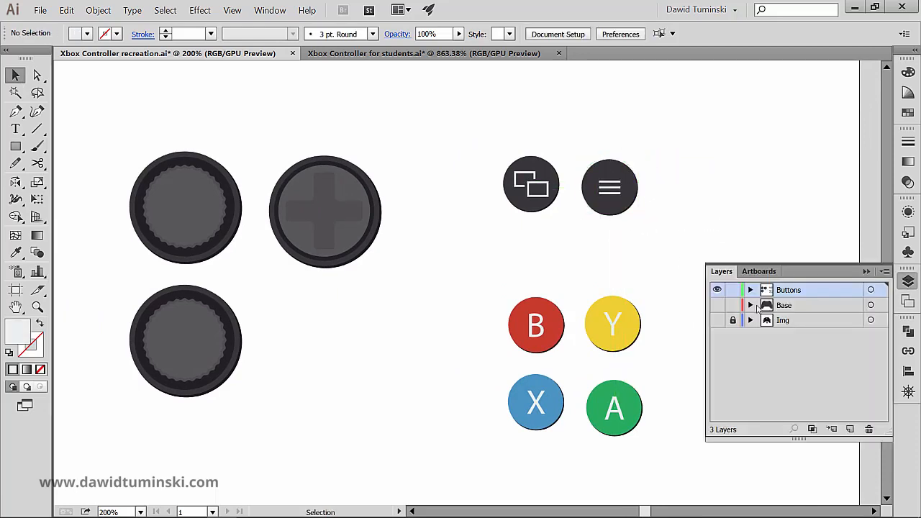
left_click(716, 305)
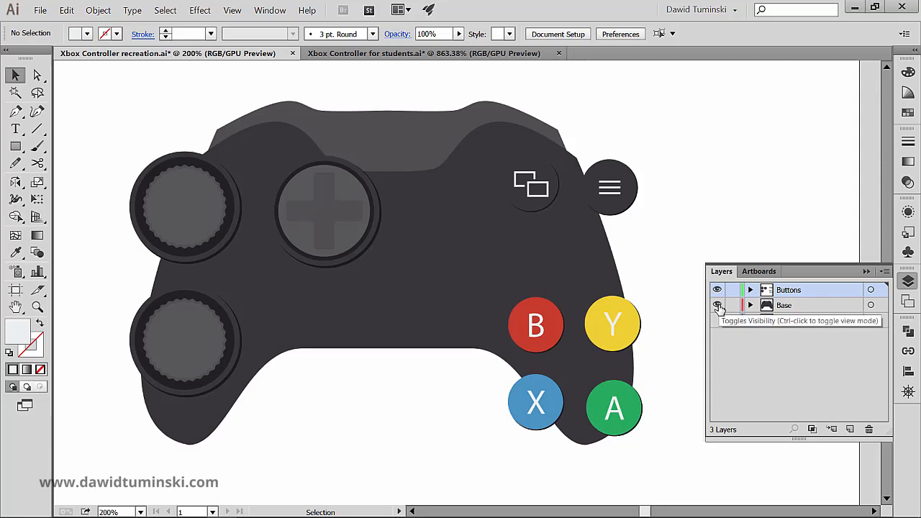